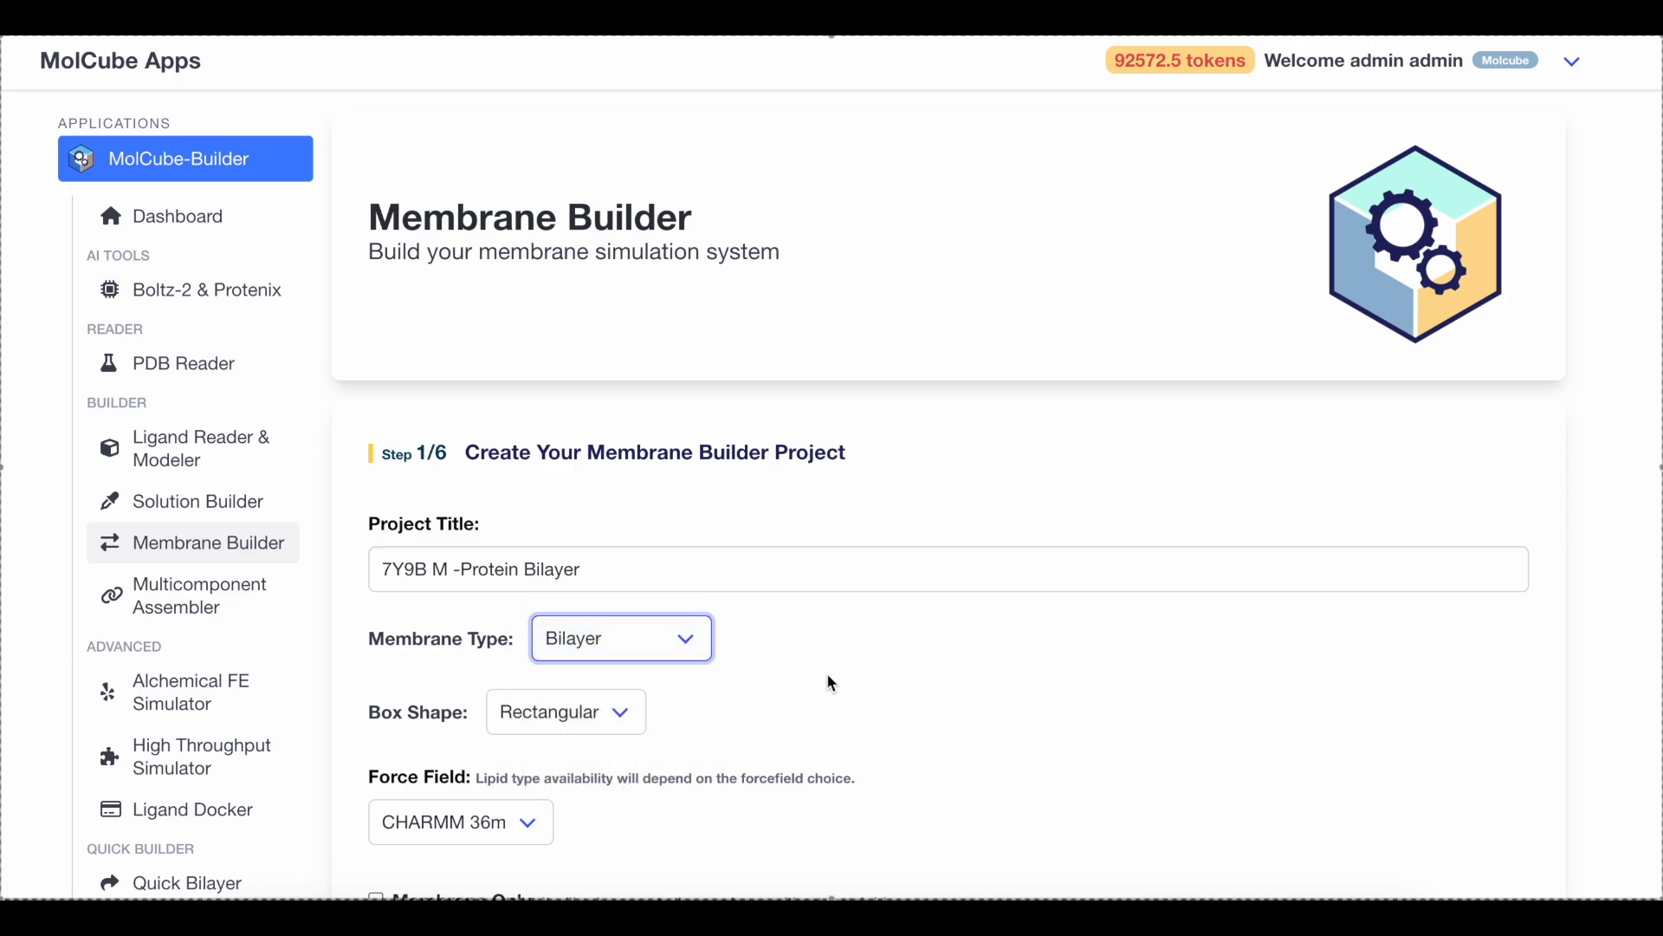
Choose the Rectangular box shape and the CHARMM 36m force field for the bilayer project
click(563, 729)
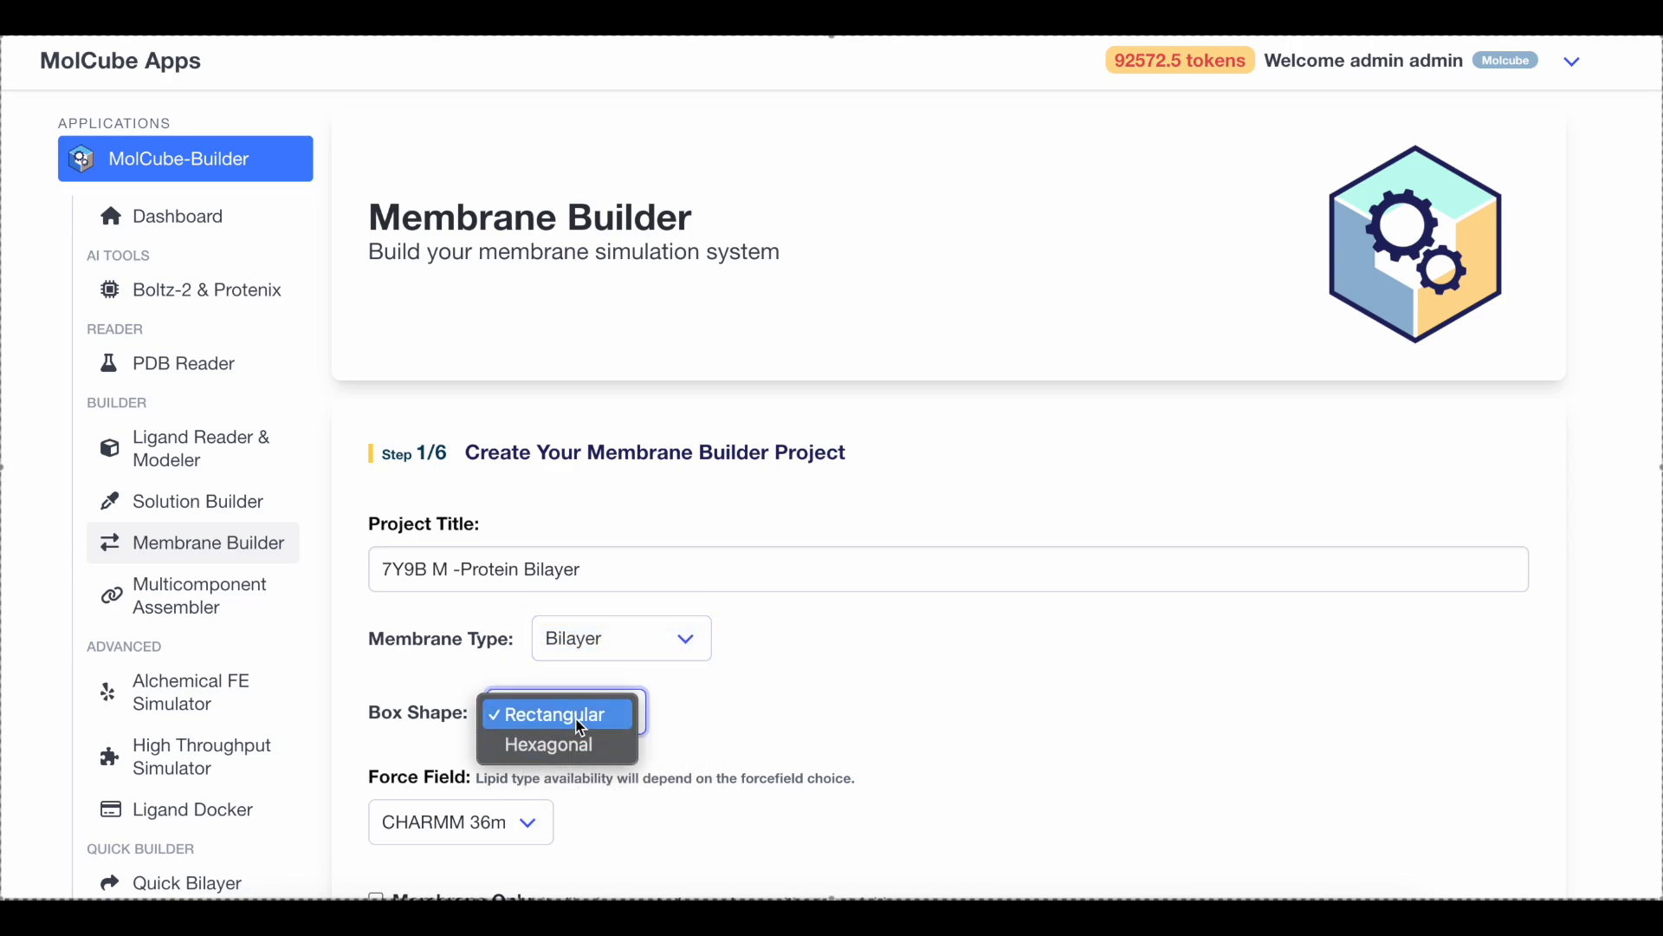
click(580, 724)
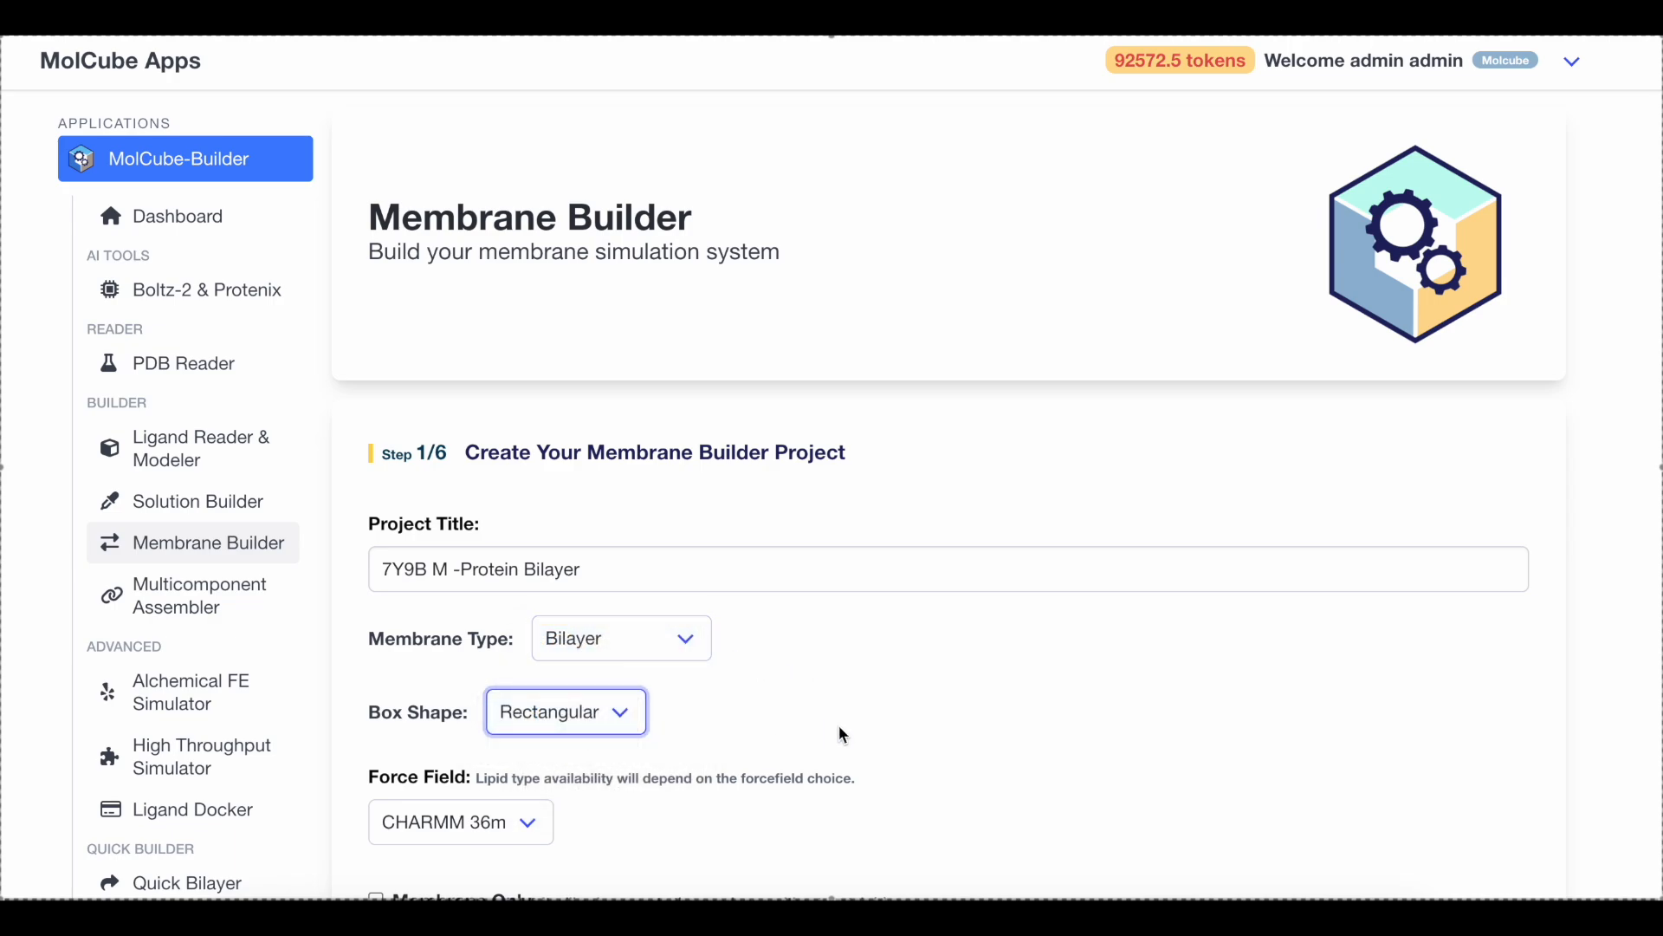
scroll(839, 731, down, 3)
click(495, 525)
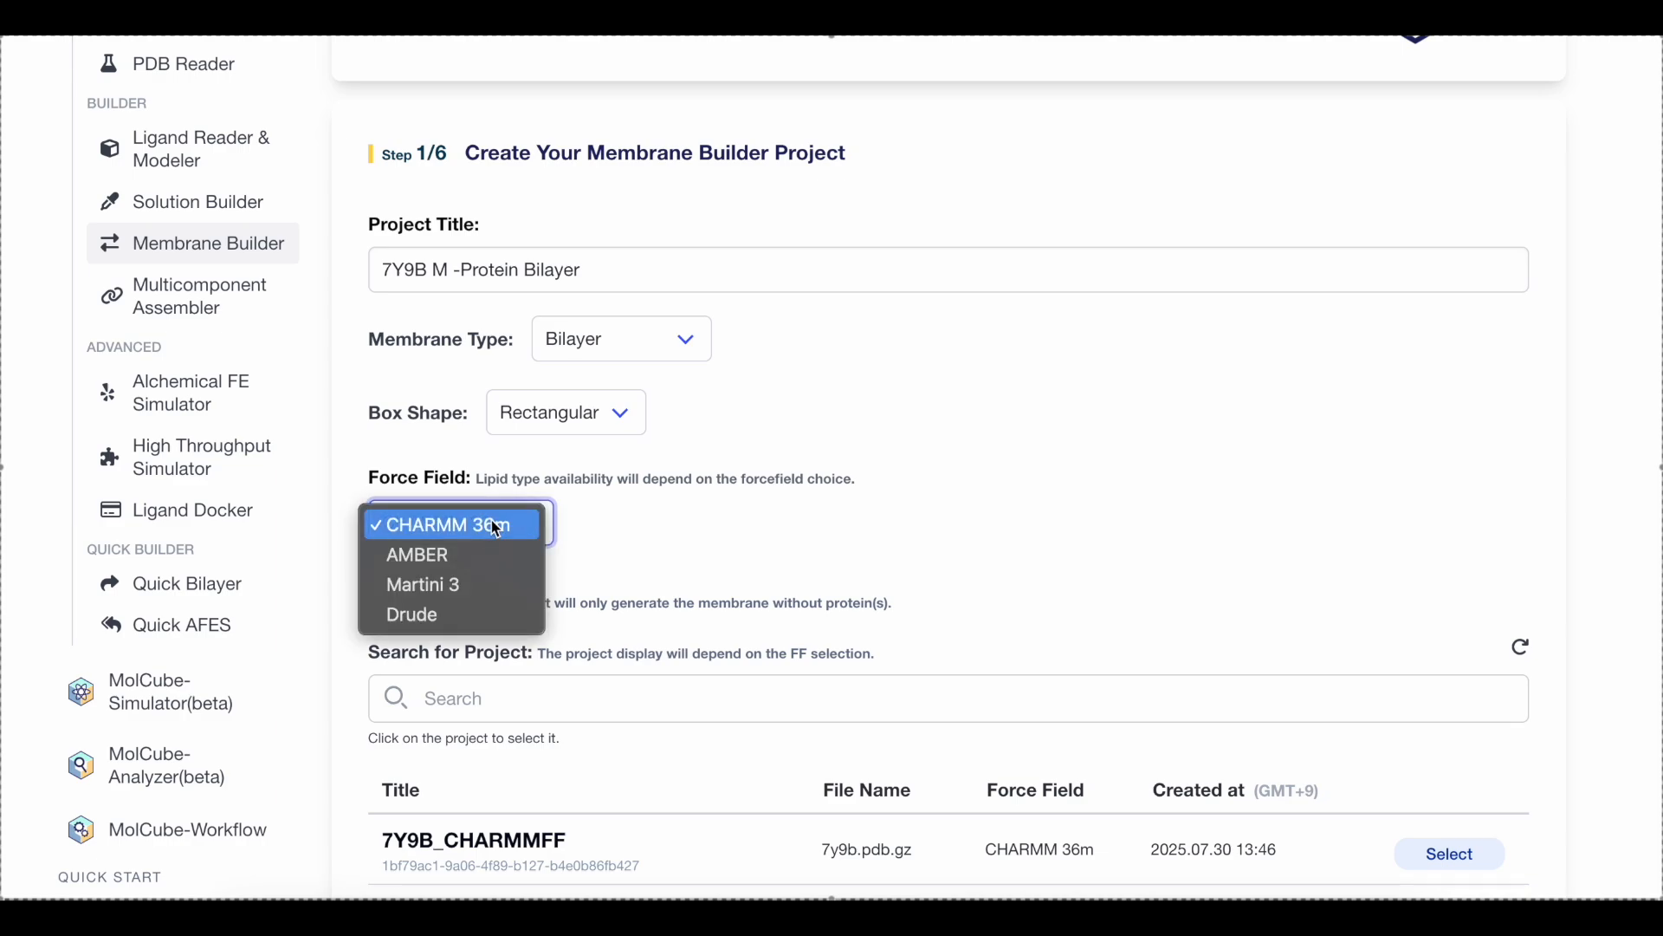
click(496, 527)
With Membrane Only off, search the projects for 7y9b, select 7Y9B_CHARMMFF and submit the project setup
click(376, 602)
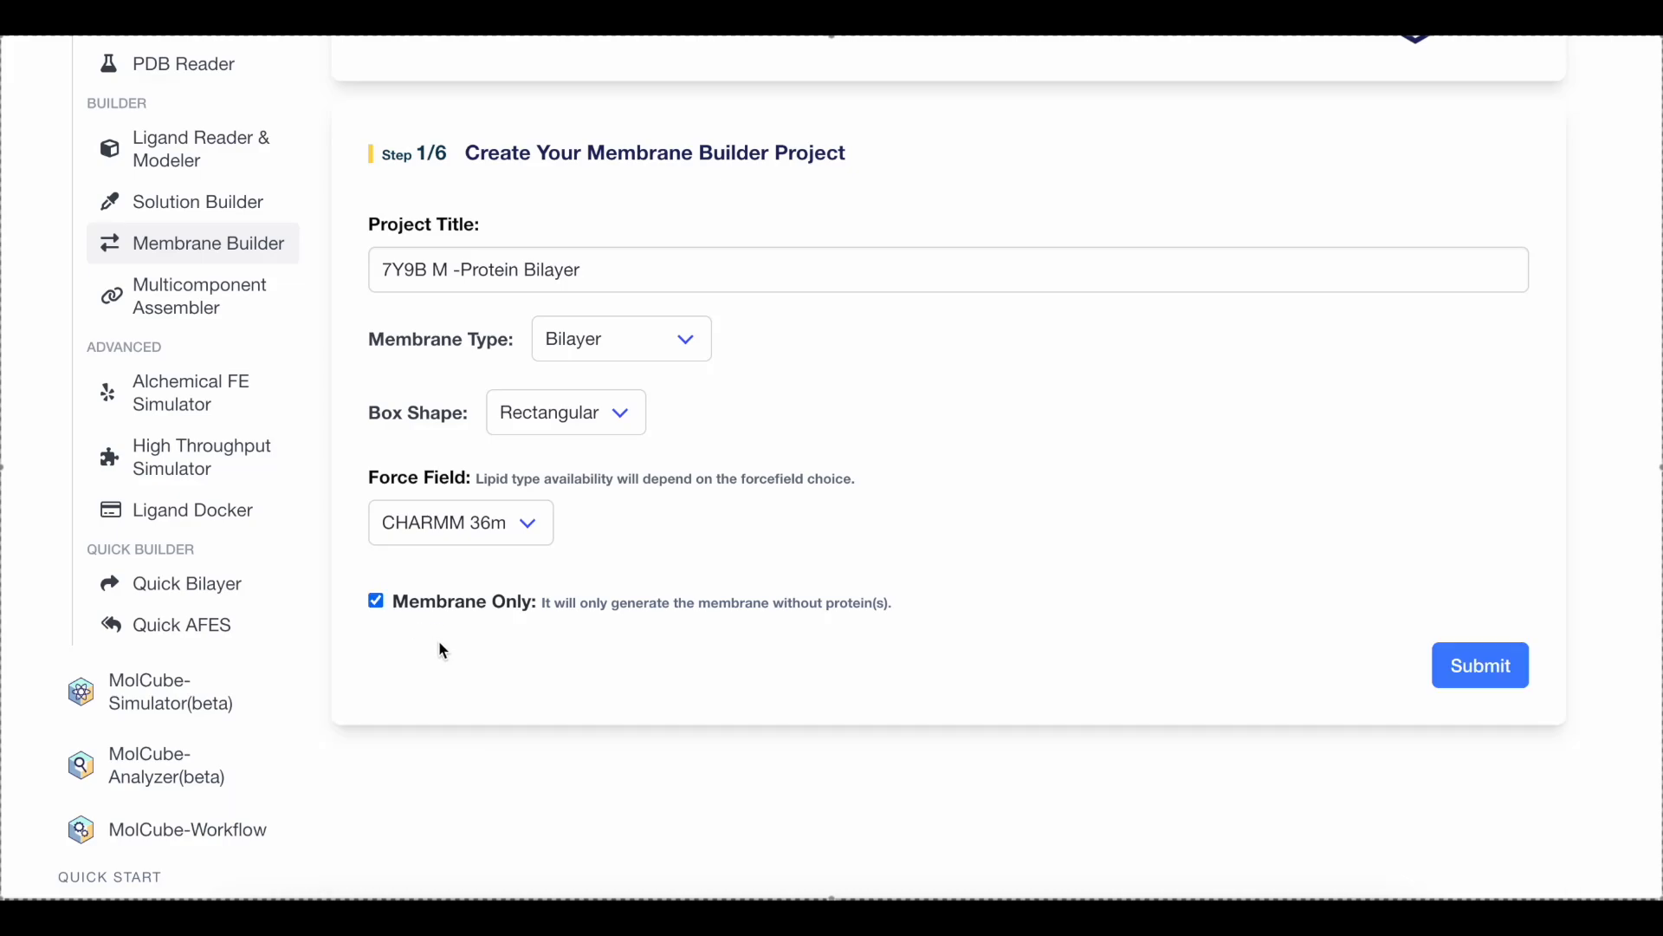
click(377, 606)
click(430, 695)
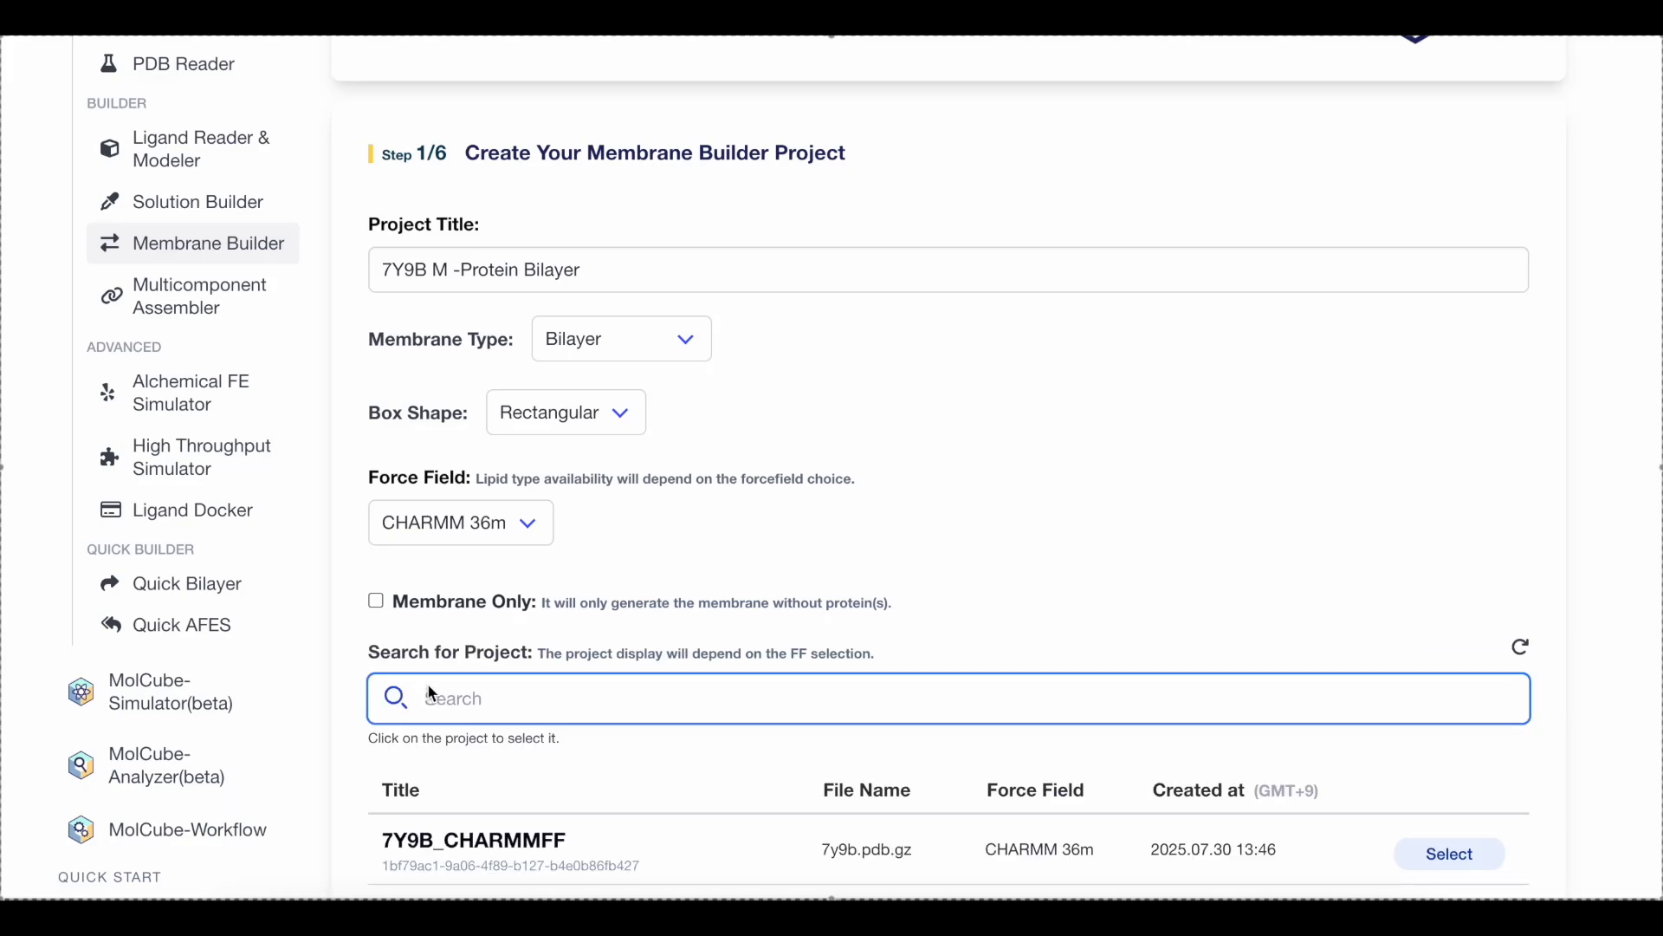
text(7y9b)
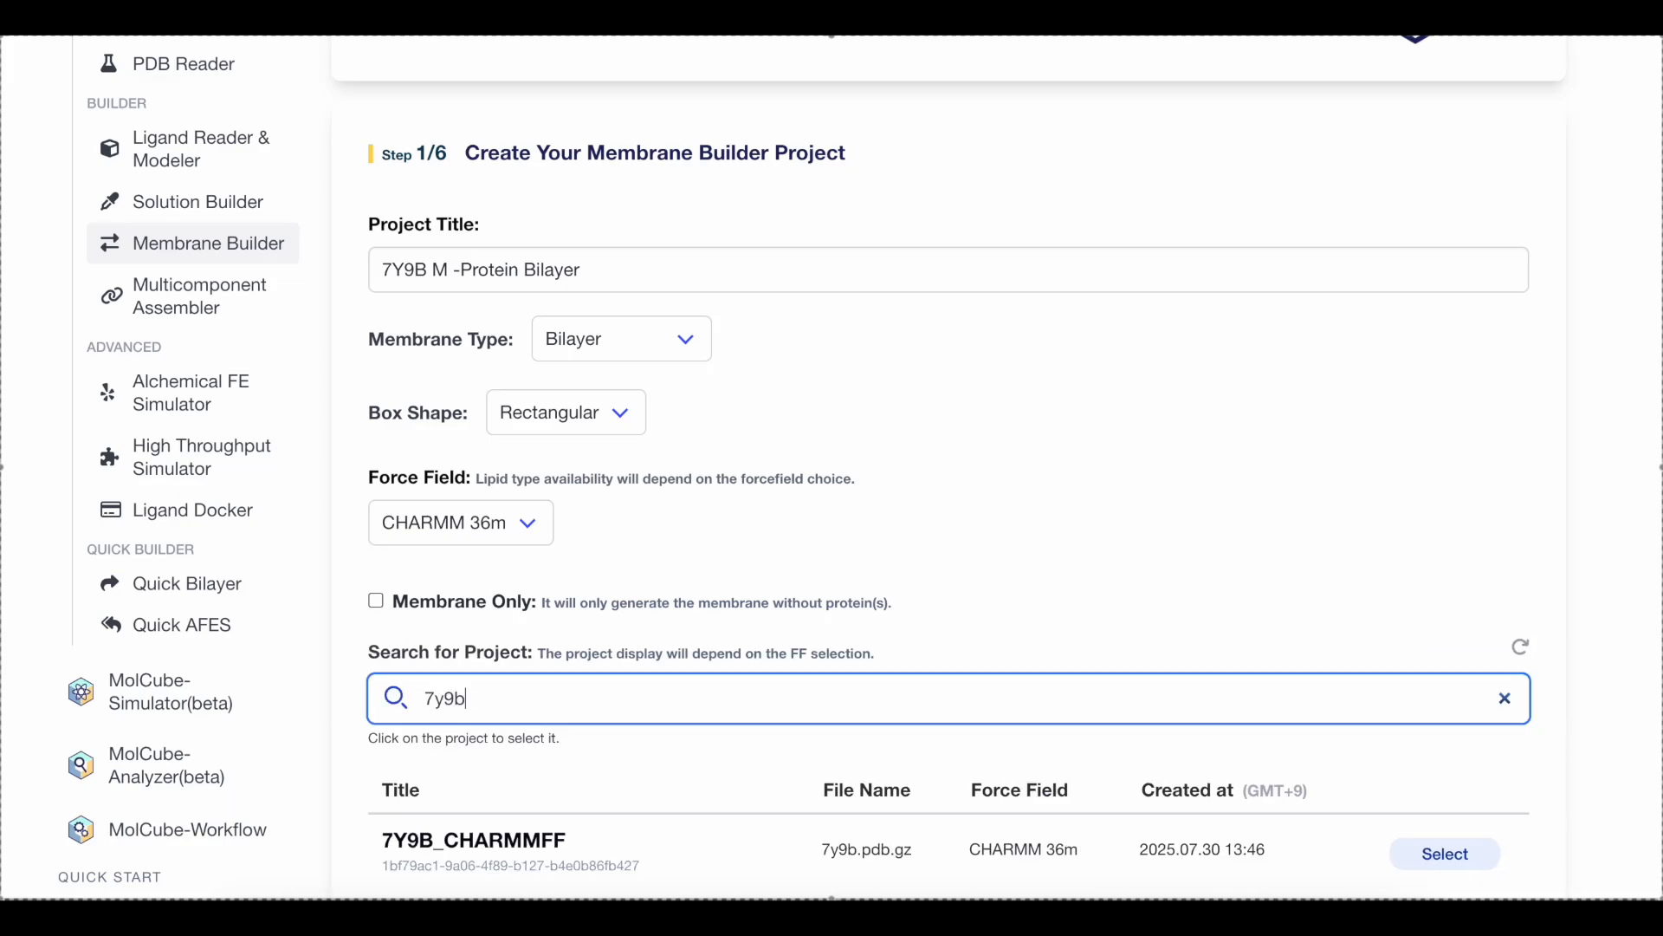
scroll(1391, 764, down, 3)
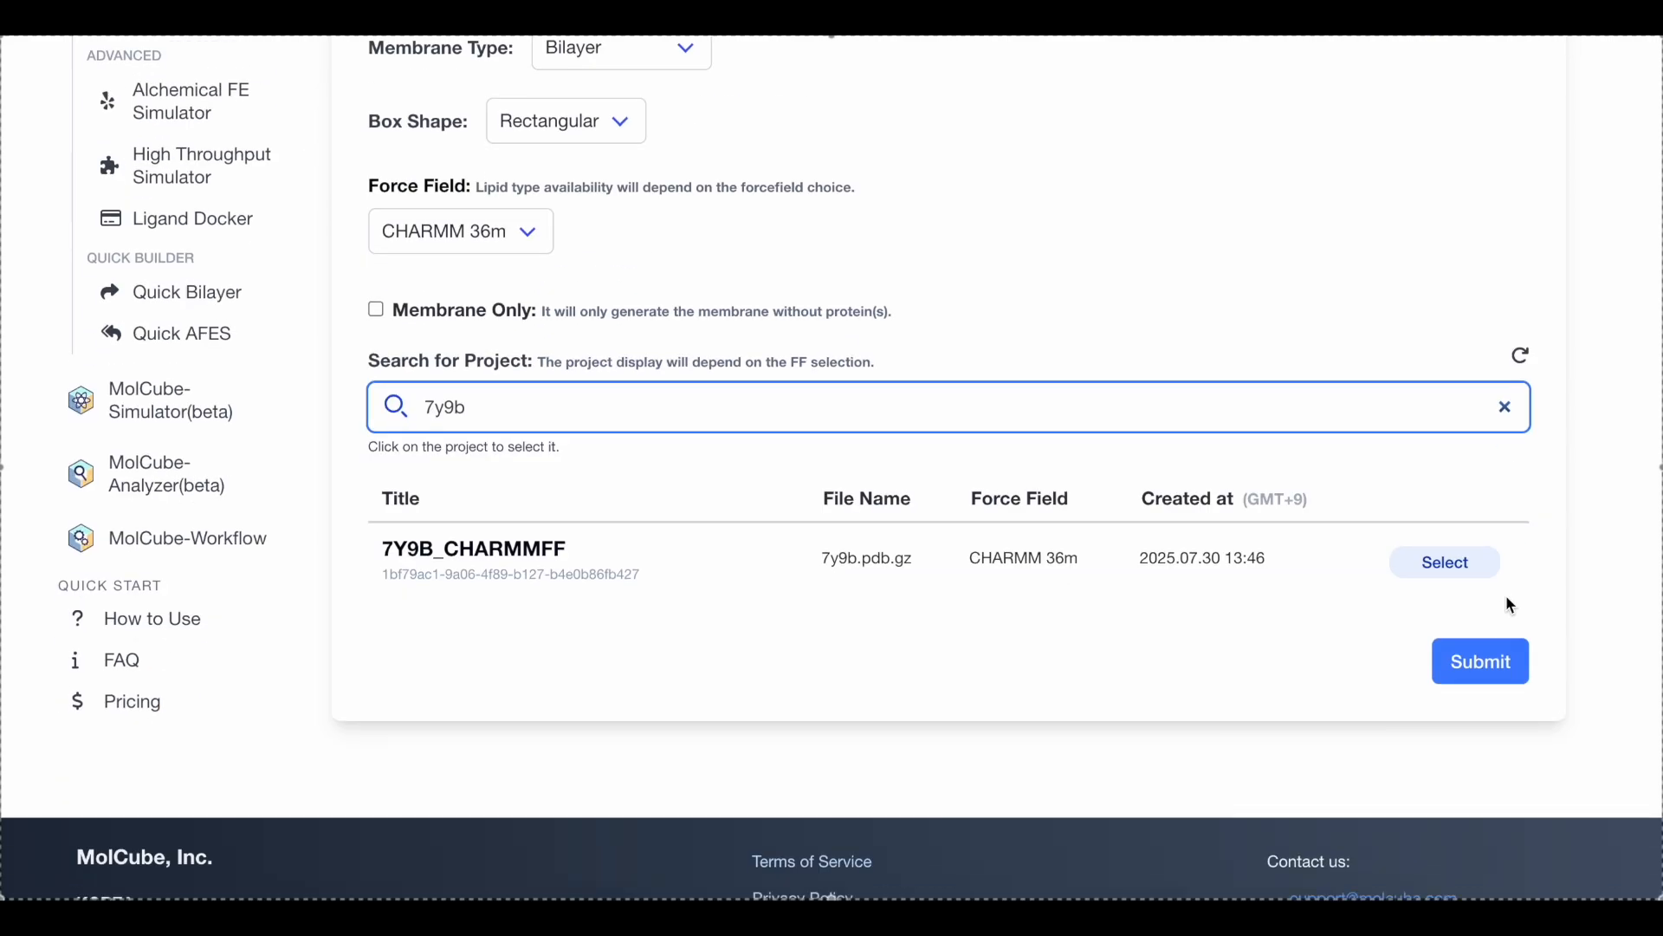
click(1458, 563)
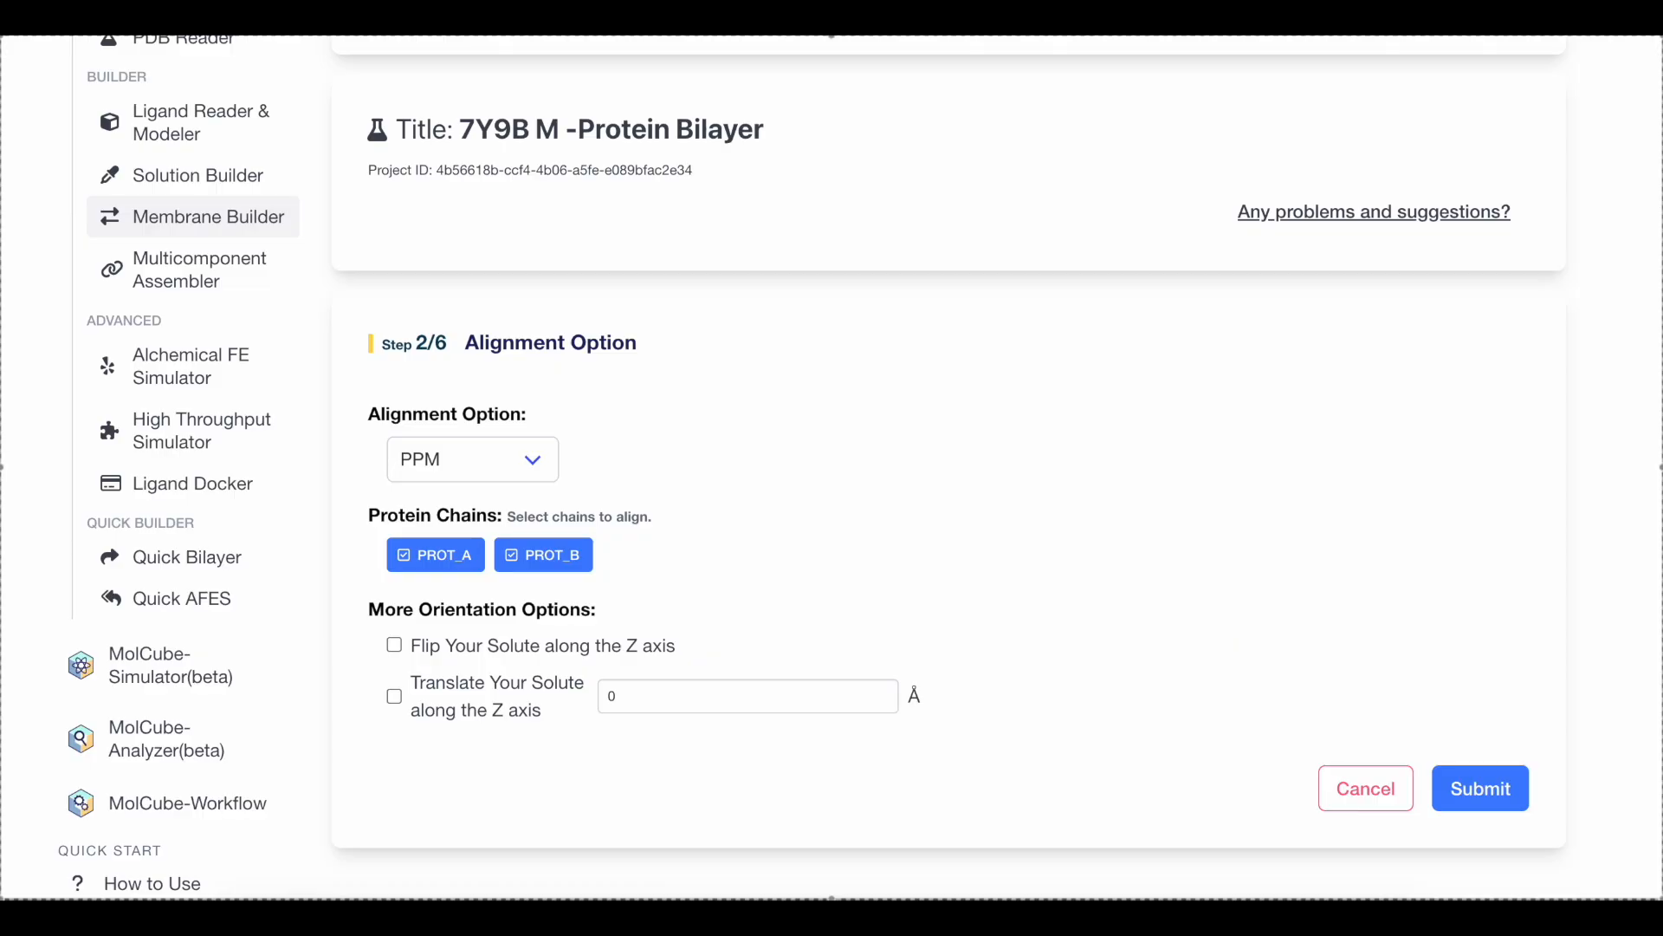
Choose PPM as the alignment option for protein chains PROT_A and PROT_B and submit the alignment
click(535, 469)
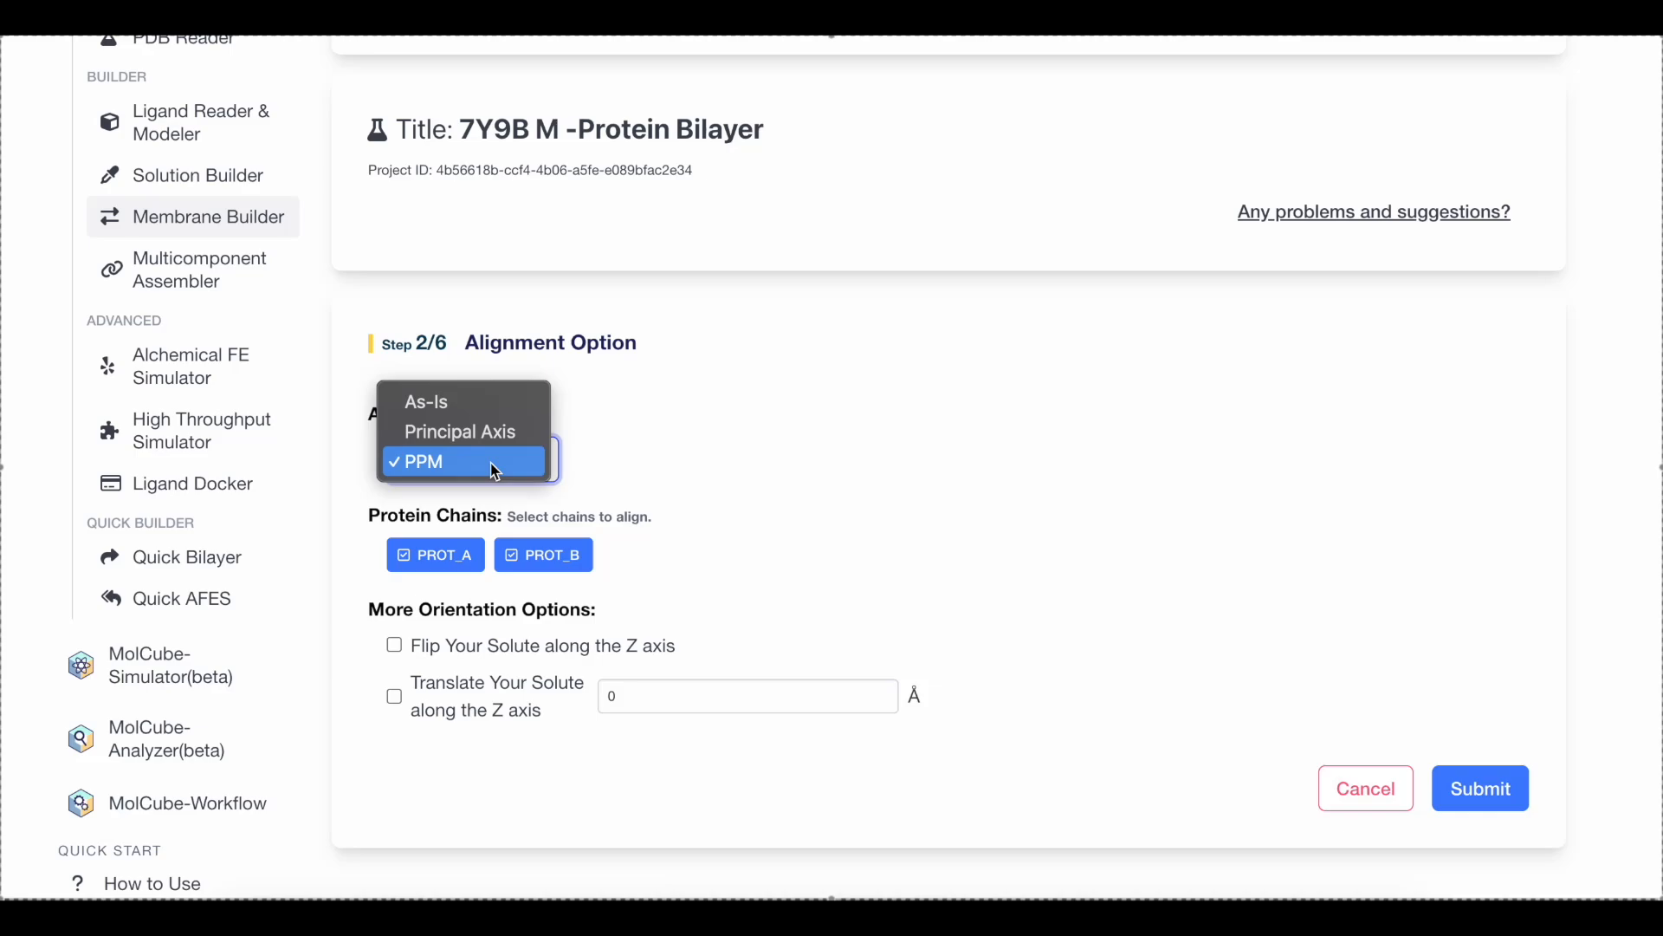
click(495, 470)
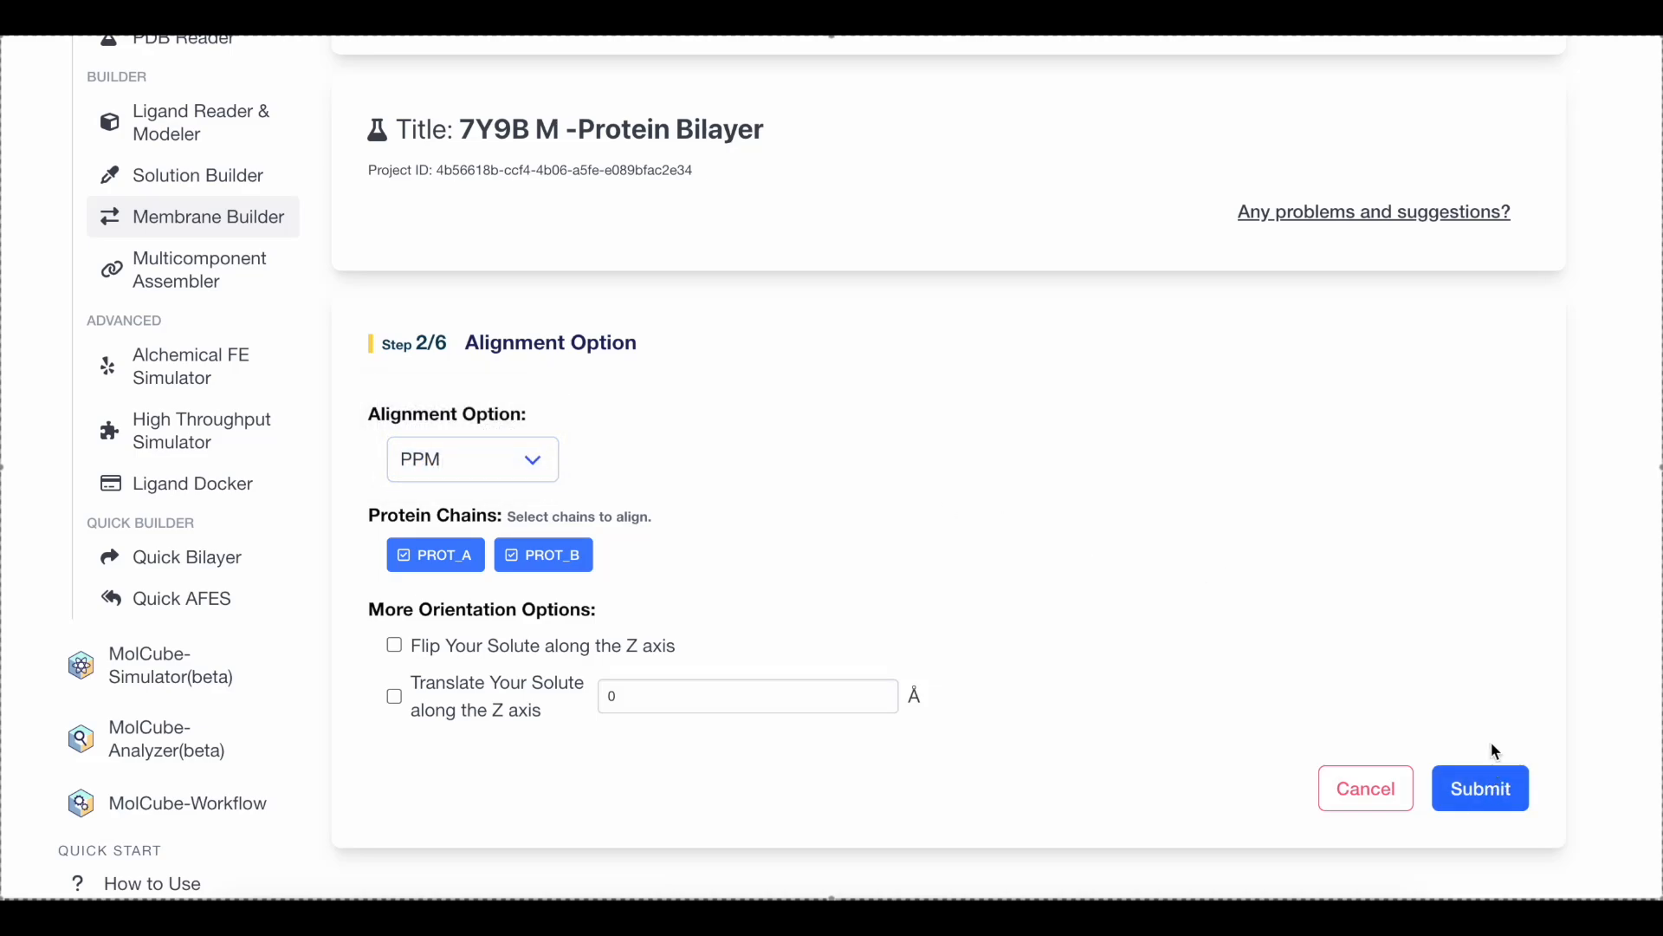
scroll(1495, 719, down, 1)
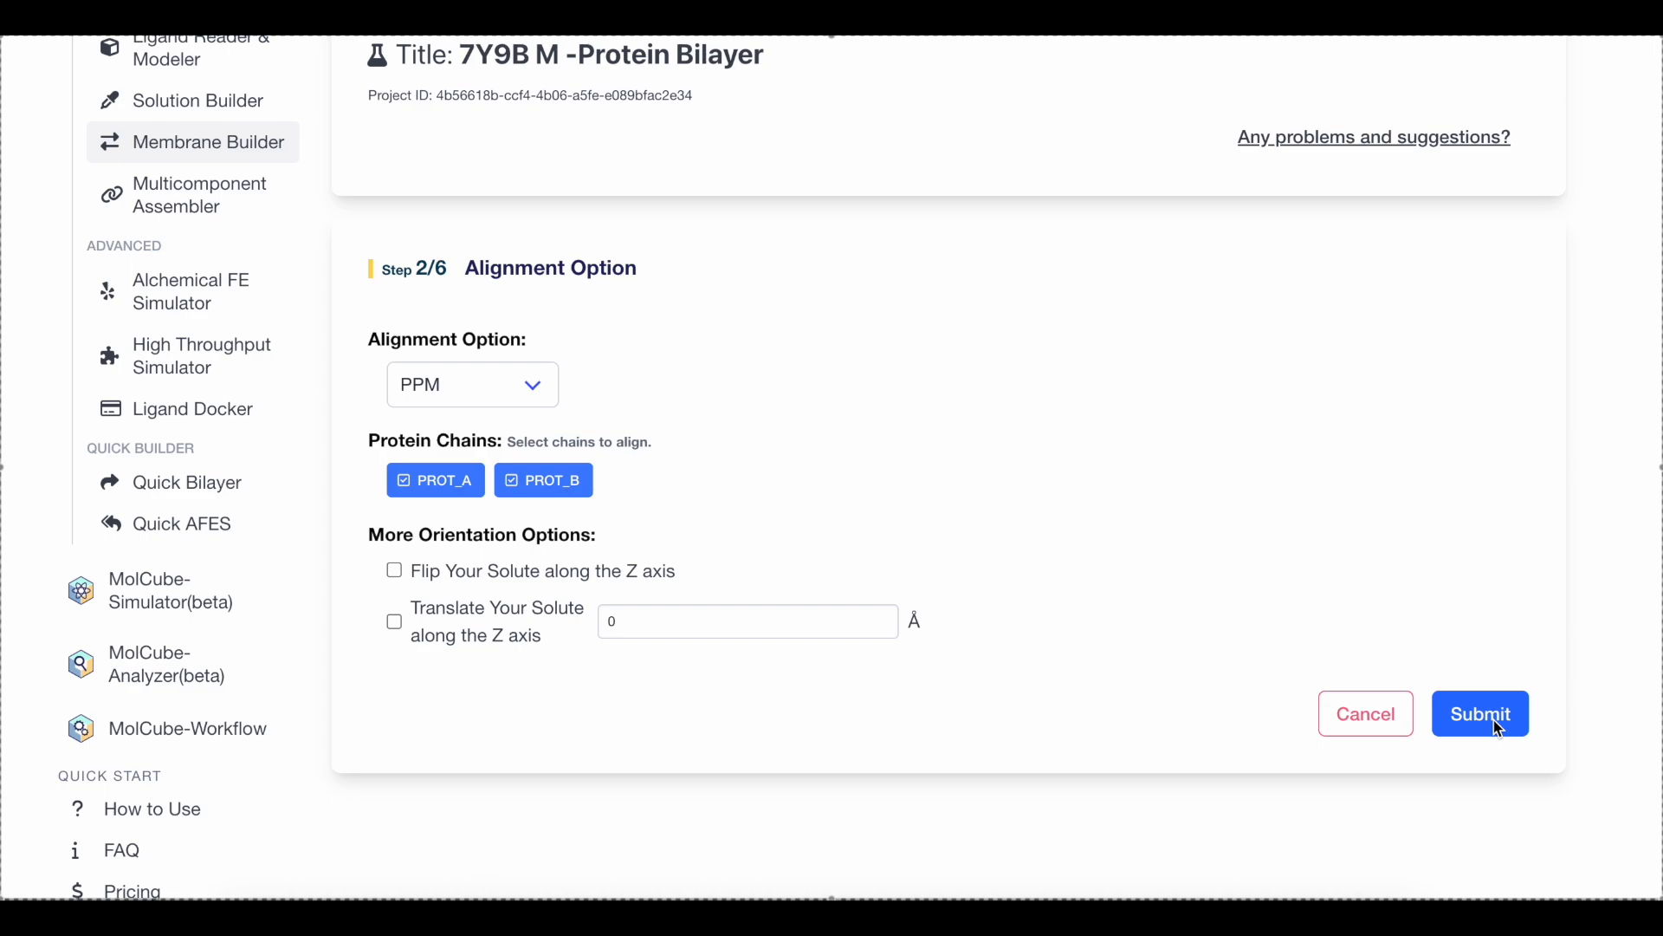
click(1496, 720)
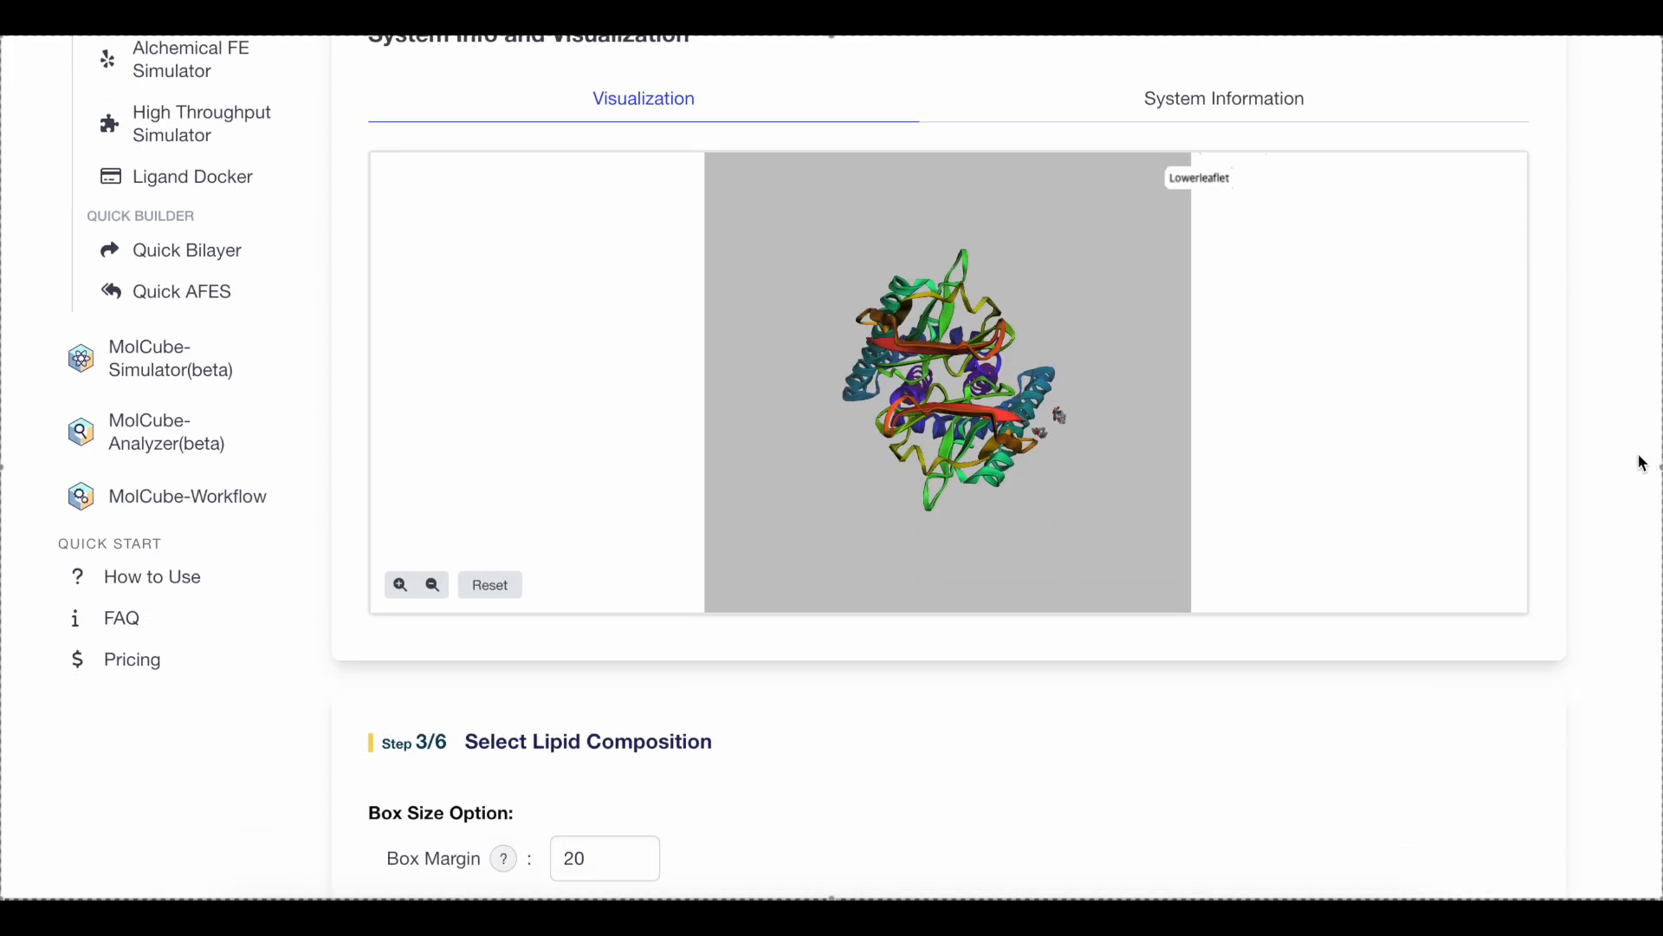
Apply the predefined lipid composition PMm (asymmetric mammalian plasma membrane) to the system
scroll(1643, 463, down, 10)
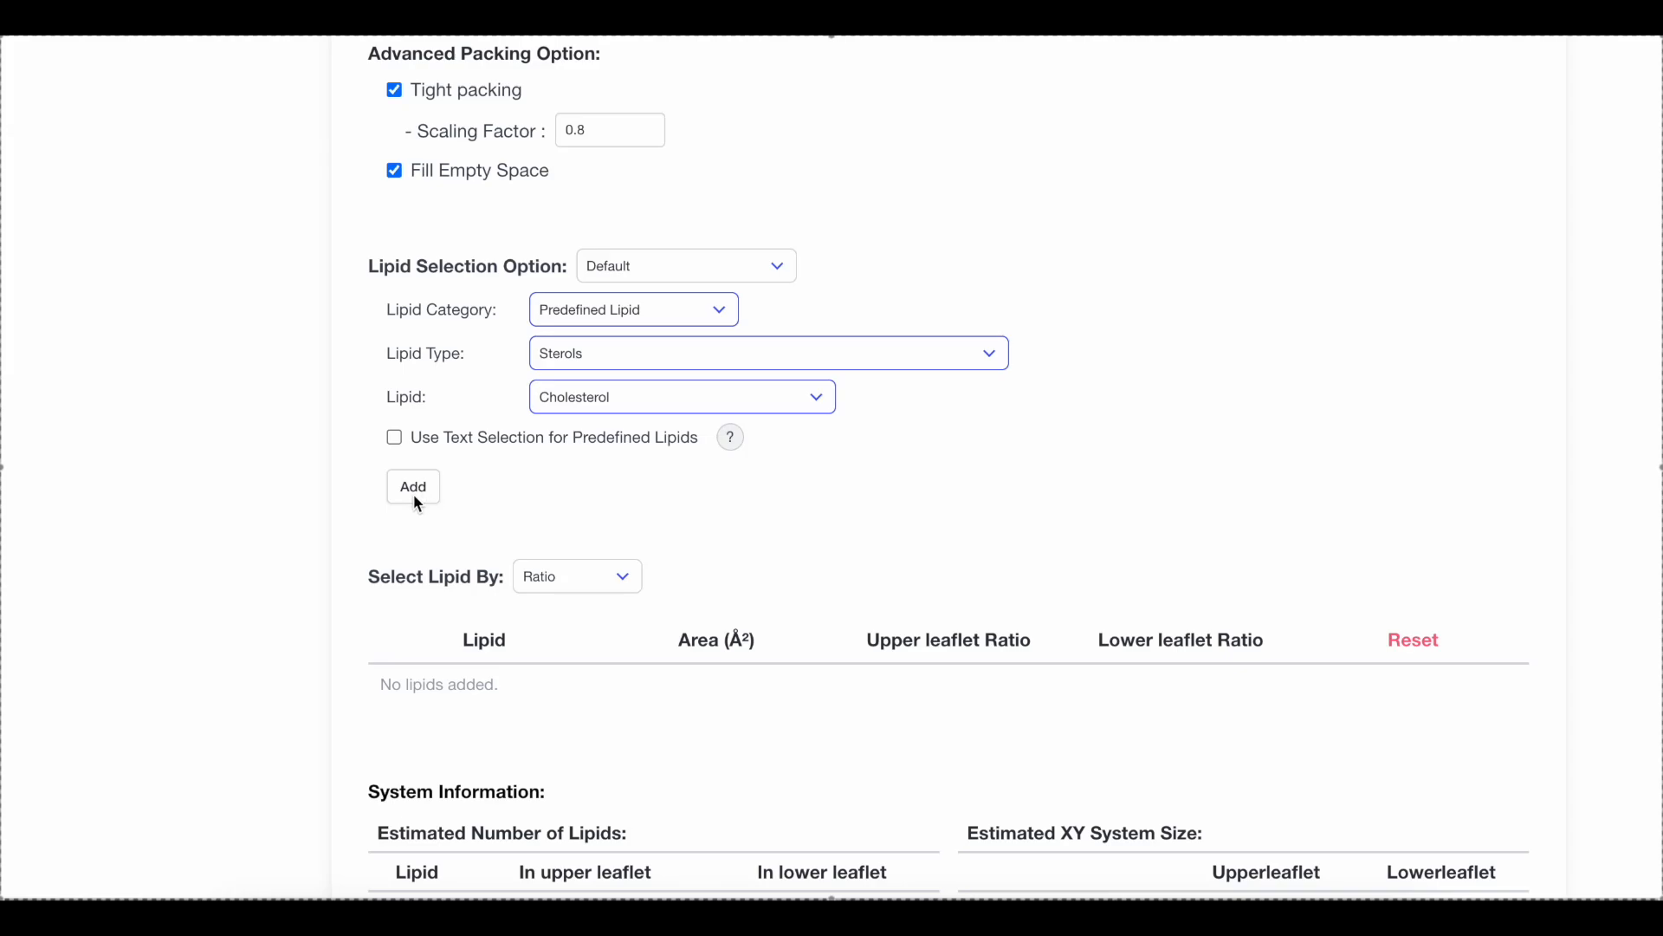
click(675, 275)
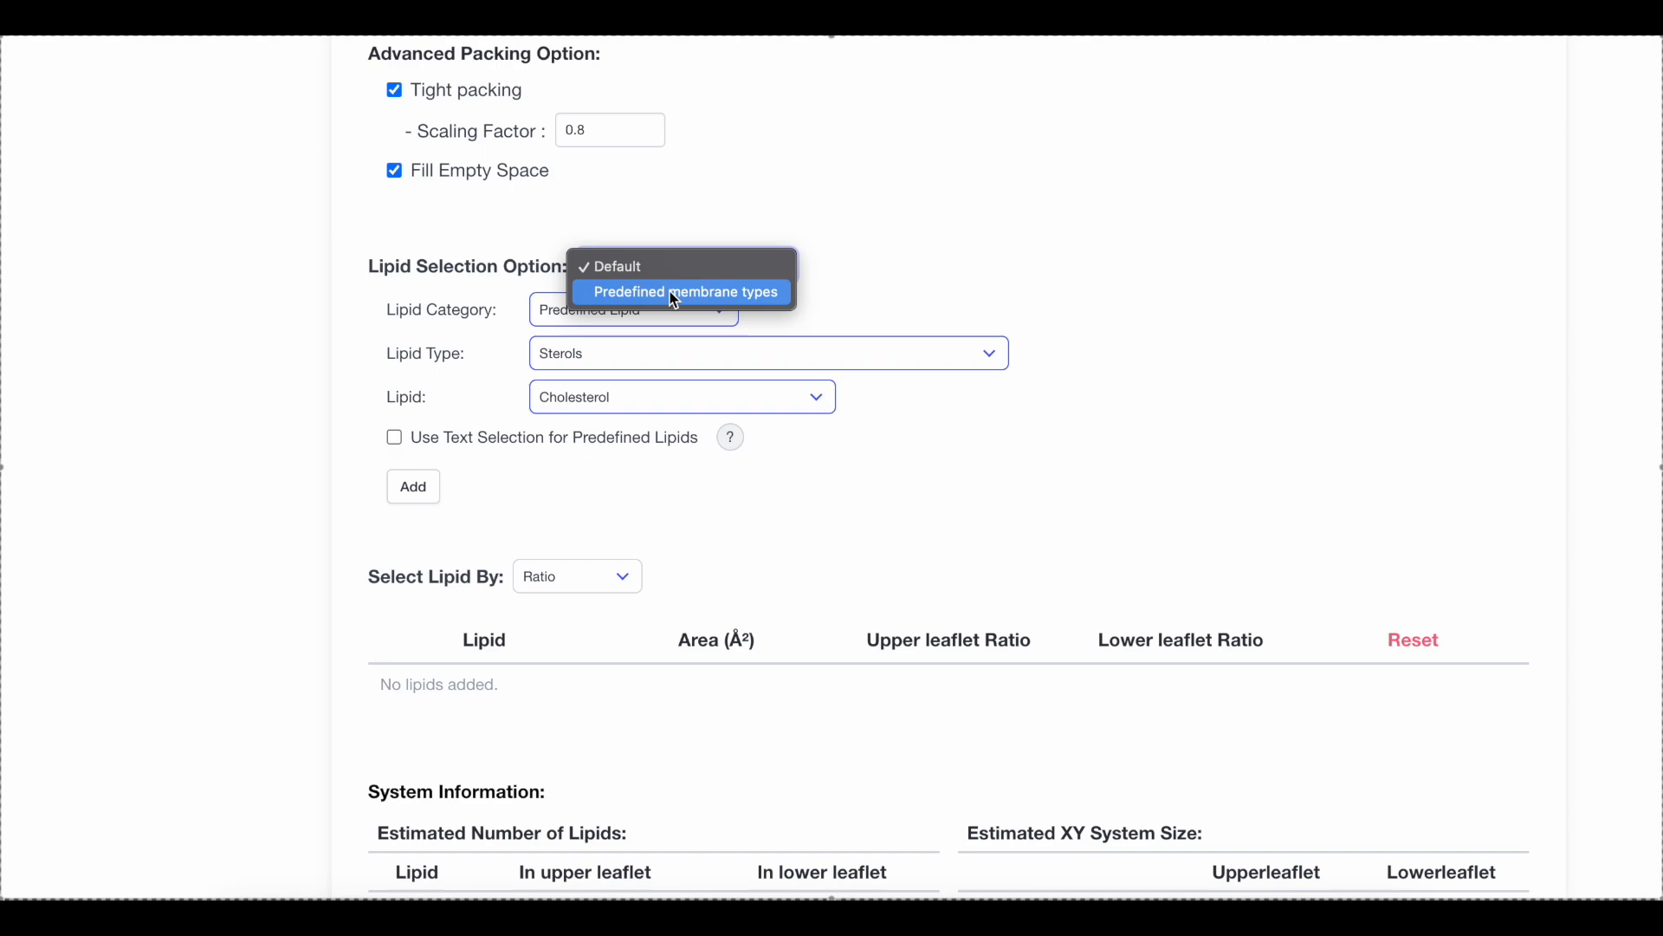
click(675, 294)
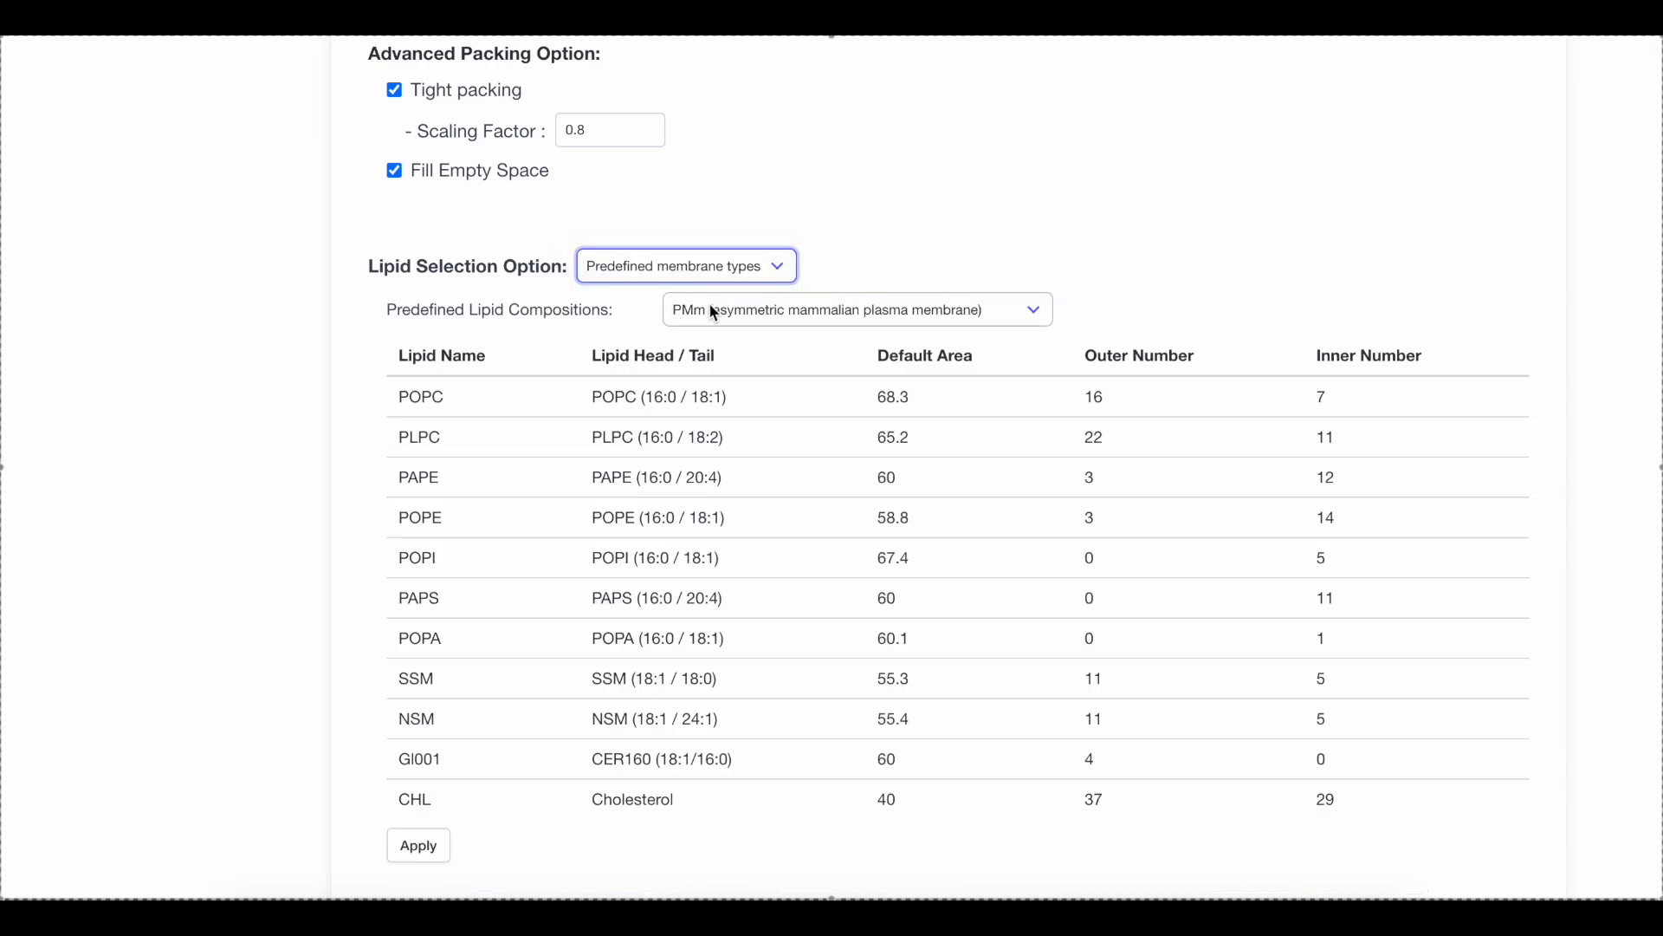
click(719, 310)
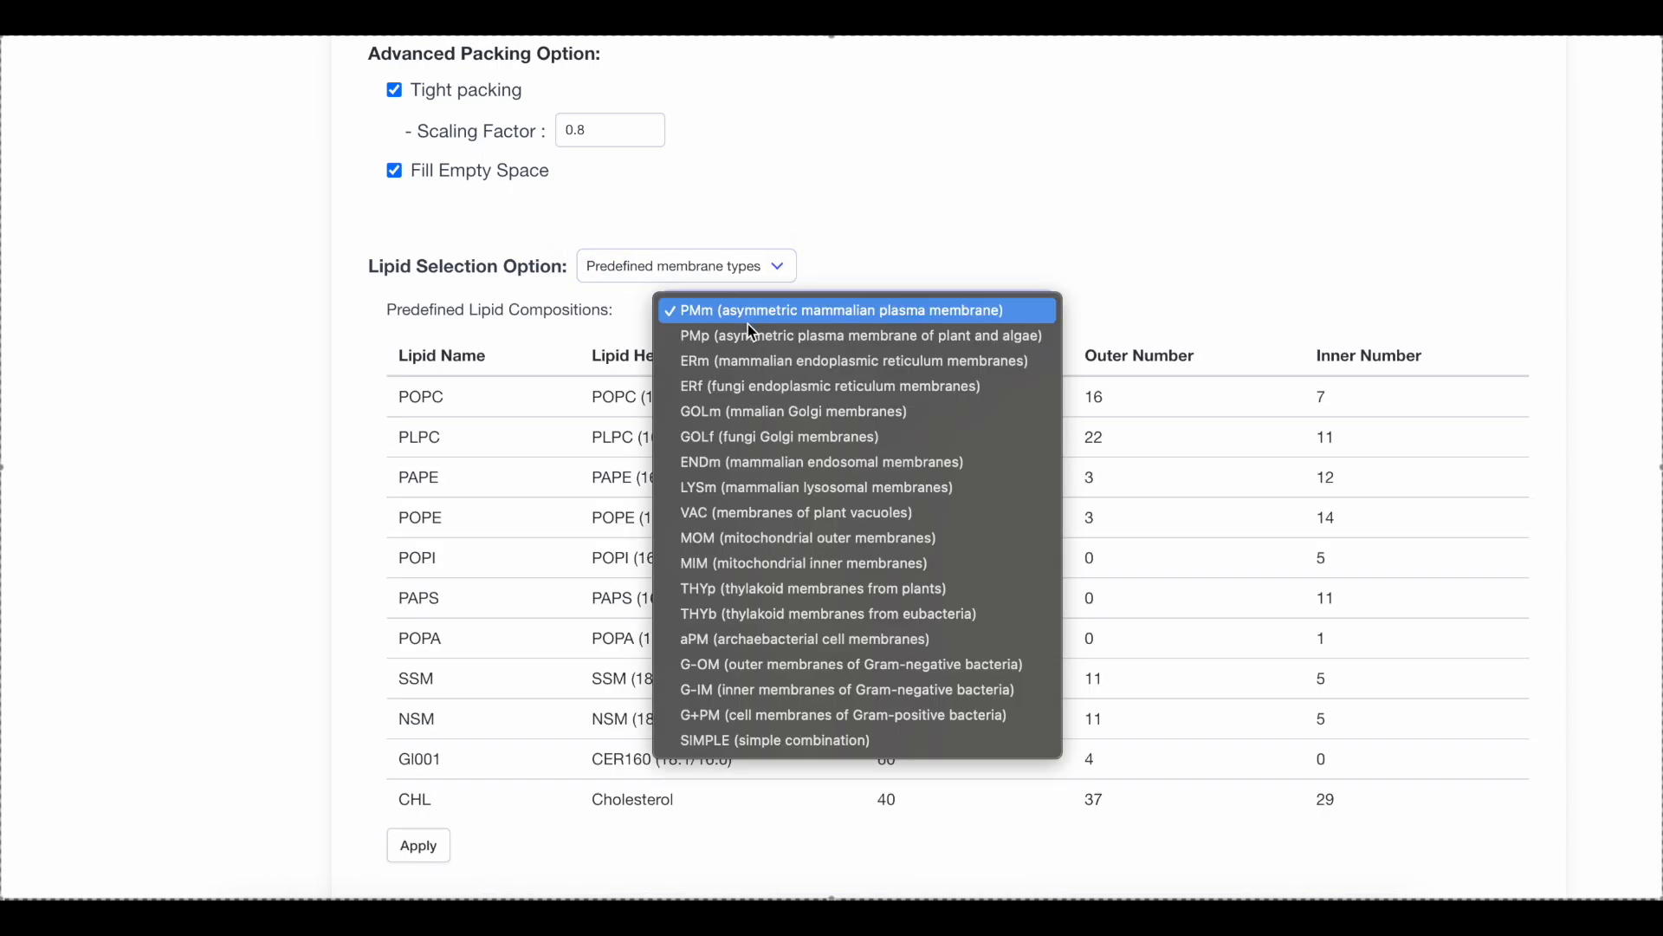
click(754, 317)
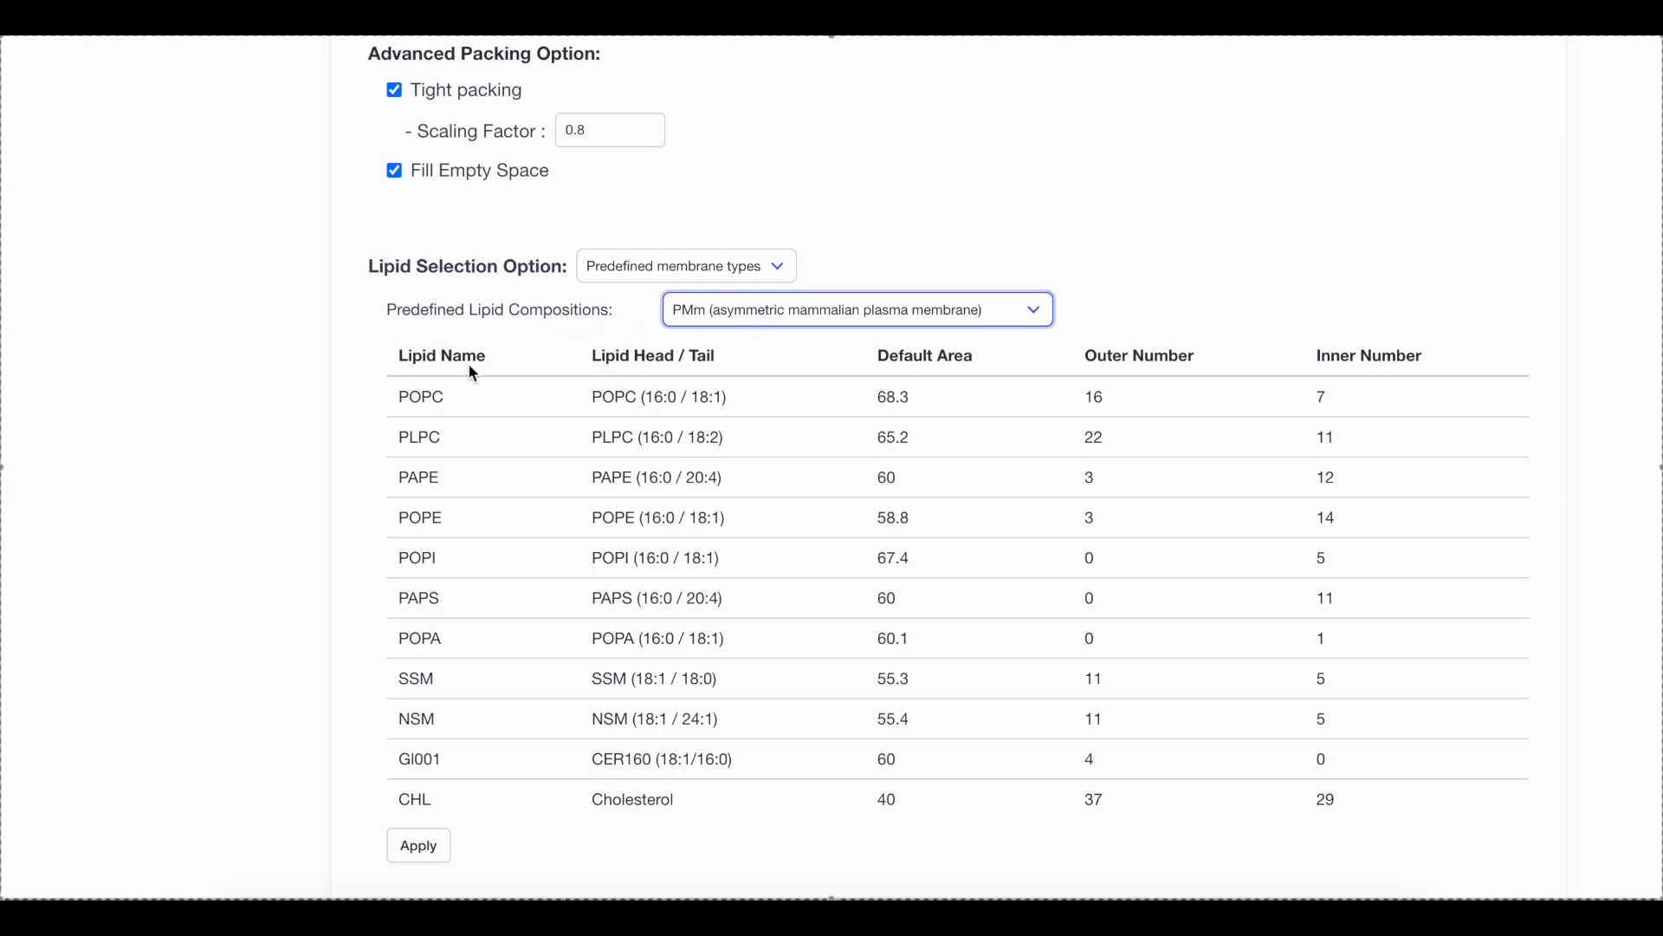
scroll(402, 593, down, 4)
click(419, 521)
Go through the leaflet lipid numbers and submit the lipid composition
scroll(309, 563, down, 4)
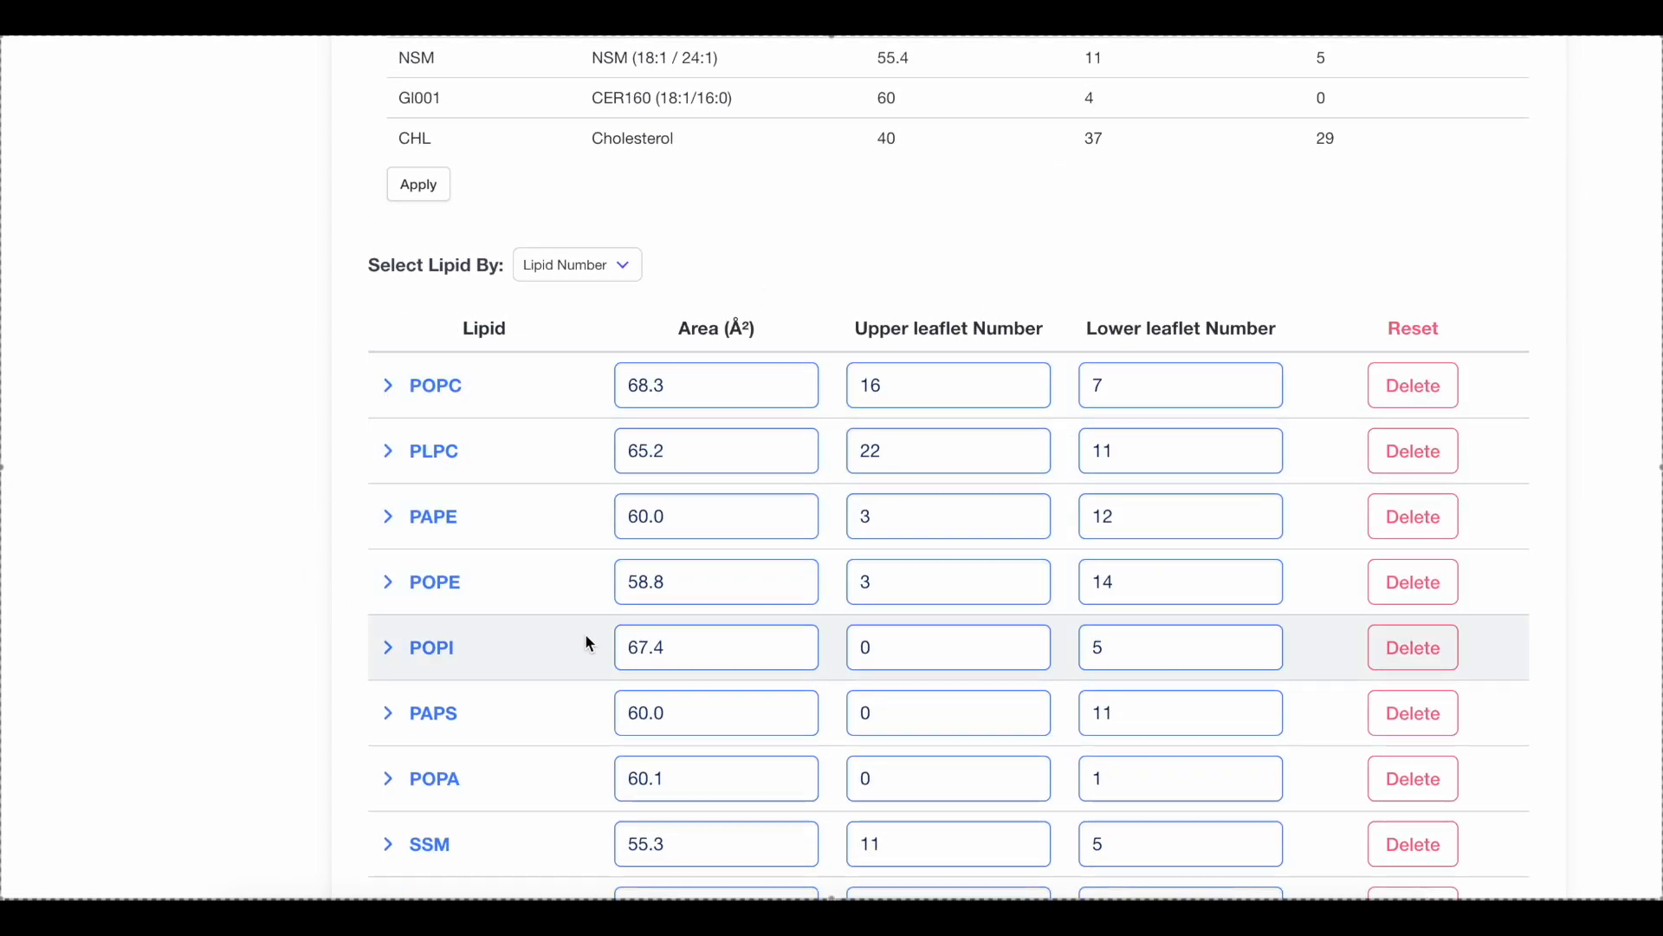
scroll(581, 641, down, 7)
scroll(699, 543, down, 6)
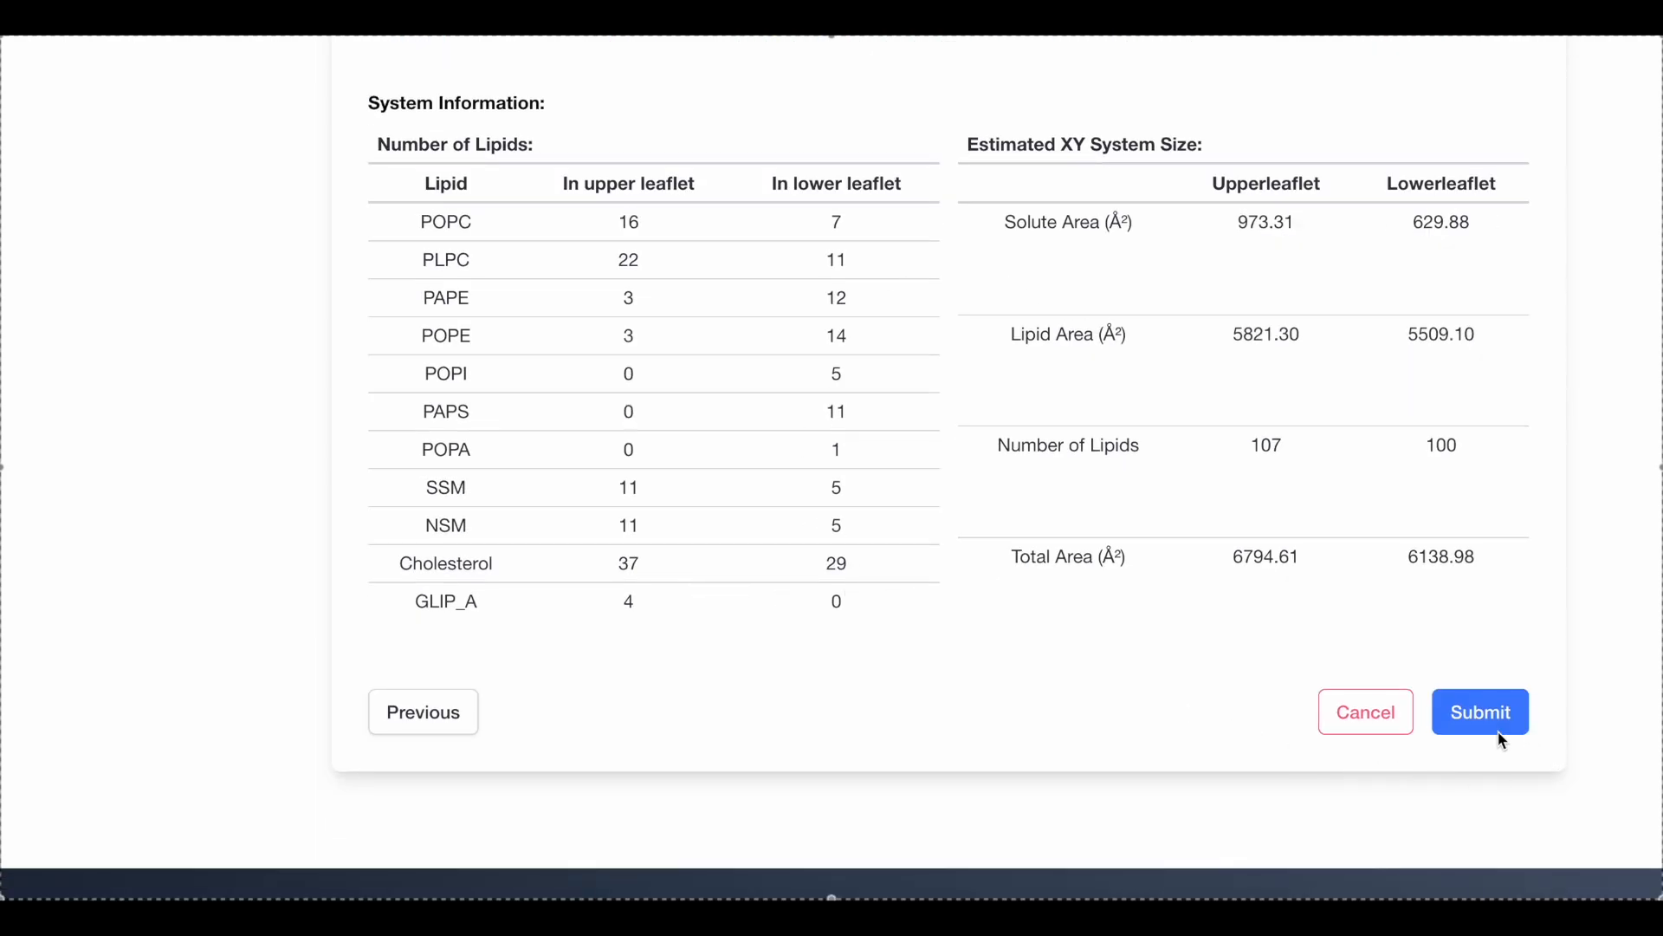
click(1495, 724)
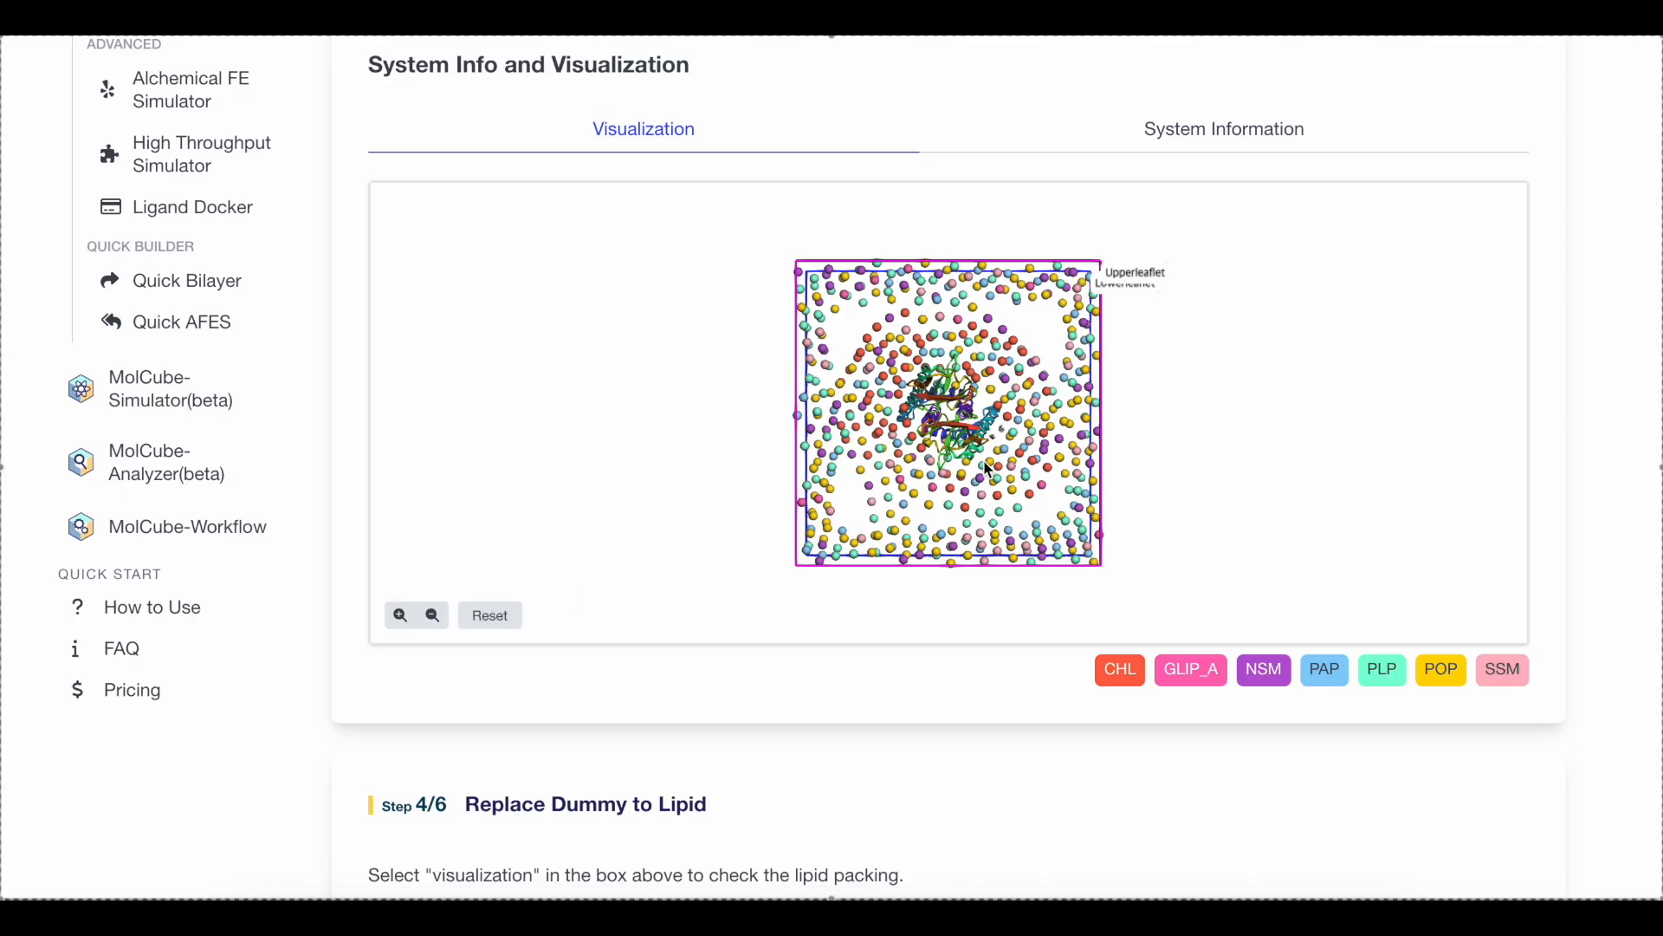
Tilt the lipid packing model to a side view and submit the replacement of dummies with lipids
drag(988, 469, 990, 369)
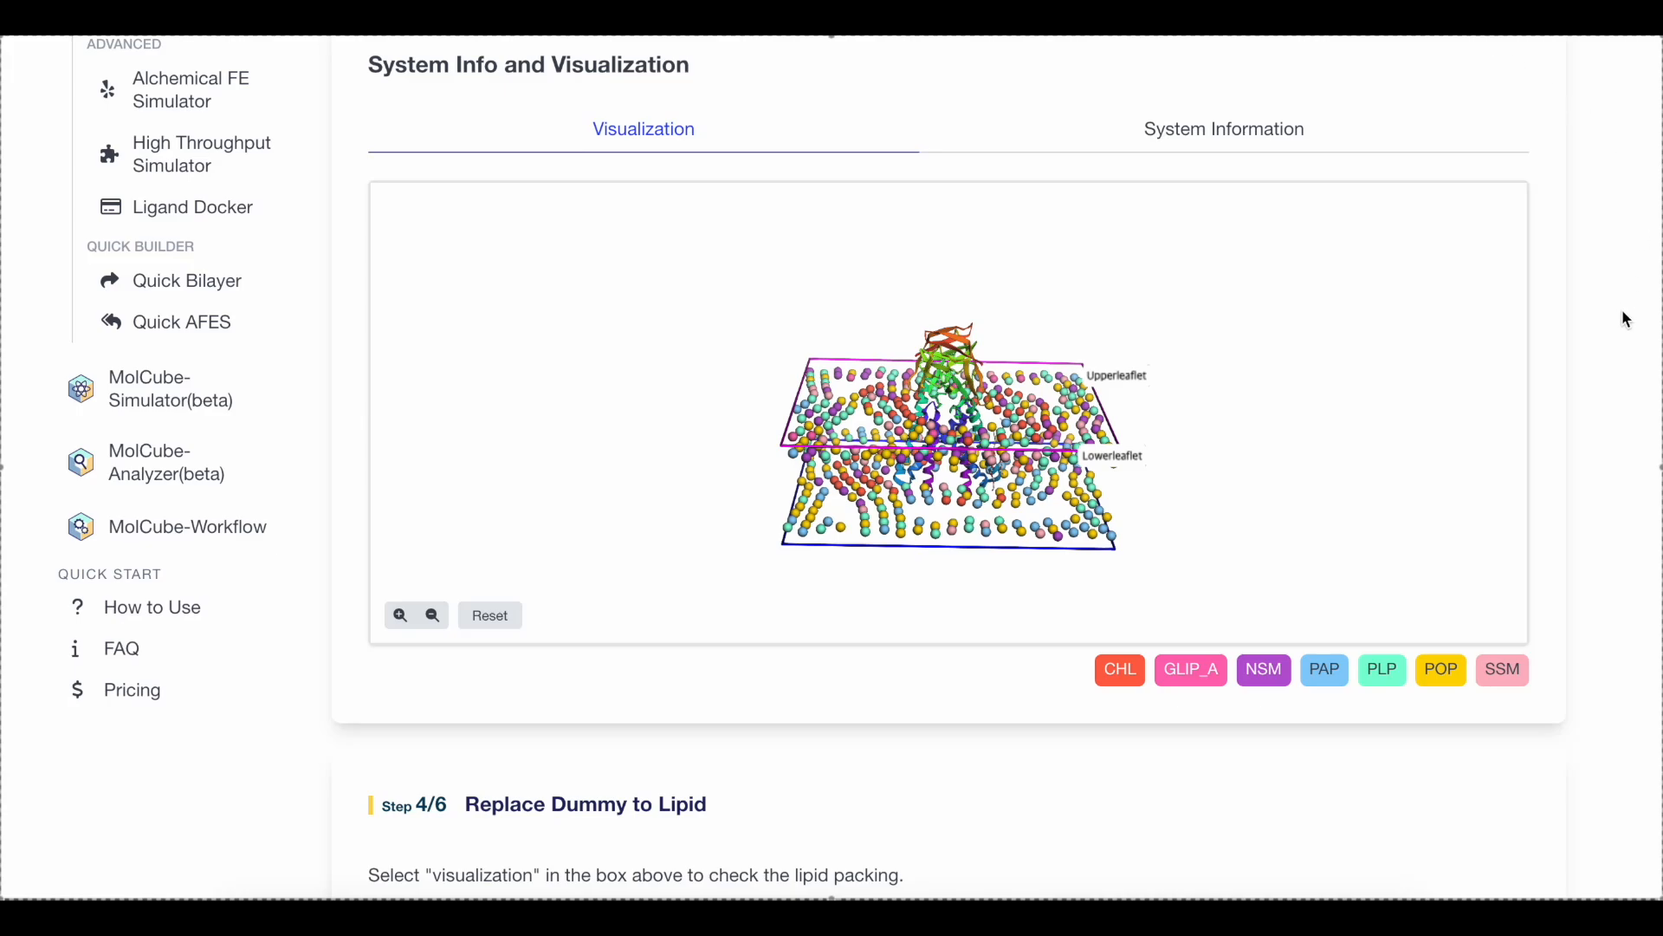
scroll(1622, 315, down, 5)
click(1509, 513)
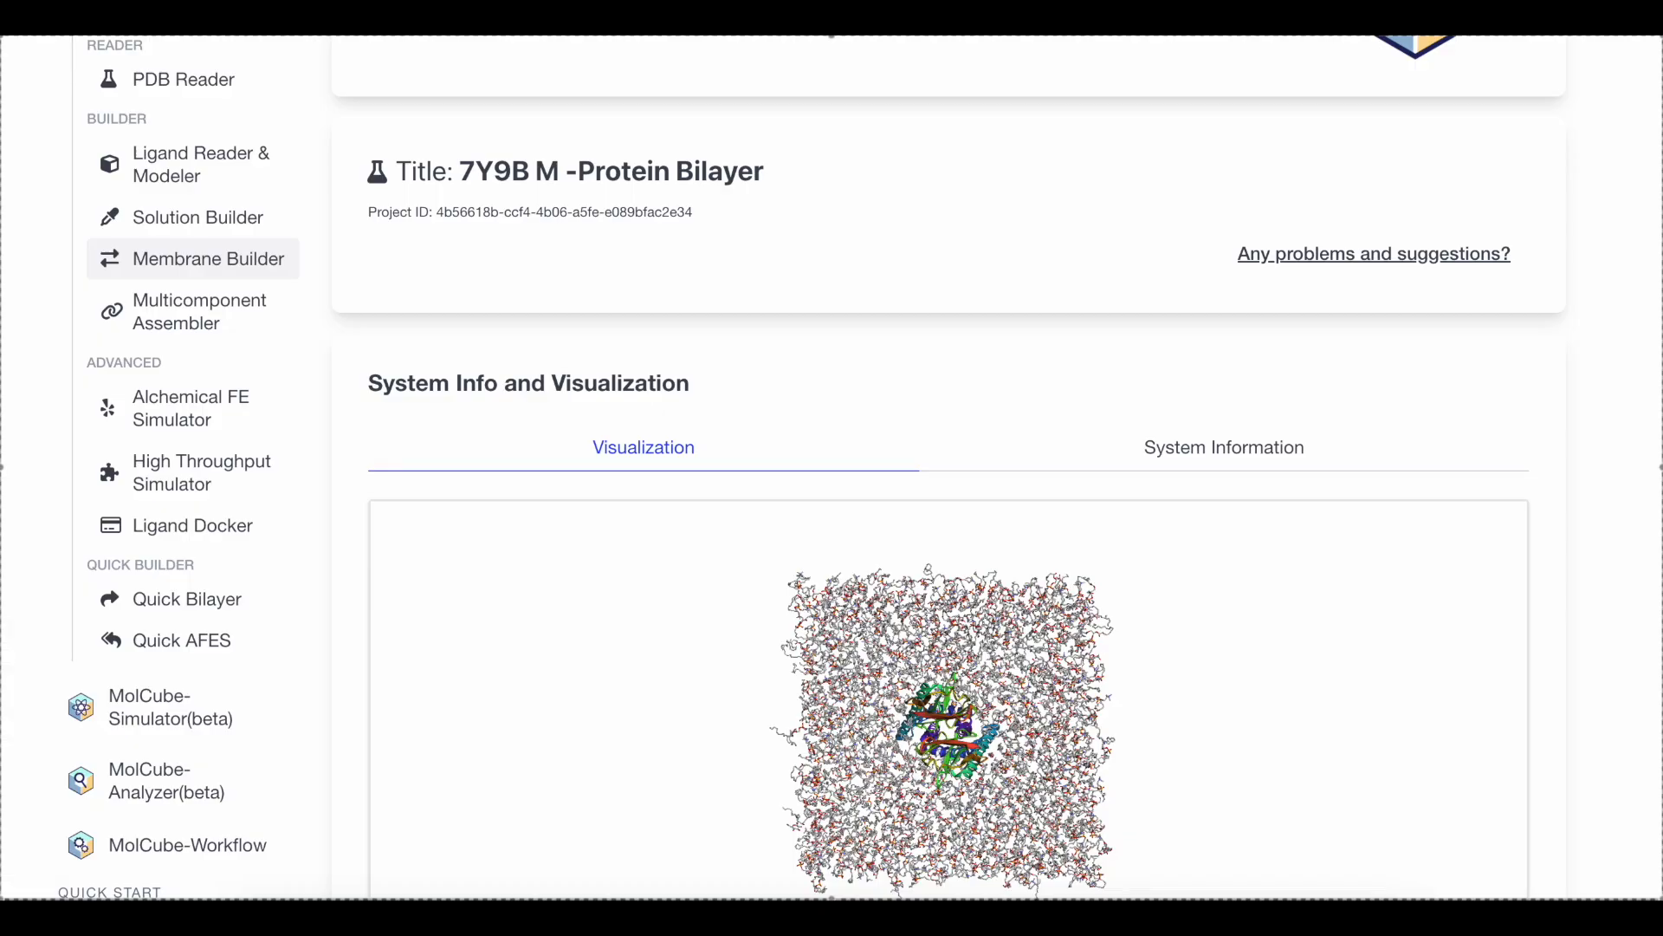
Rotate the assembled protein-bilayer model to inspect it from the side
scroll(1589, 194, down, 5)
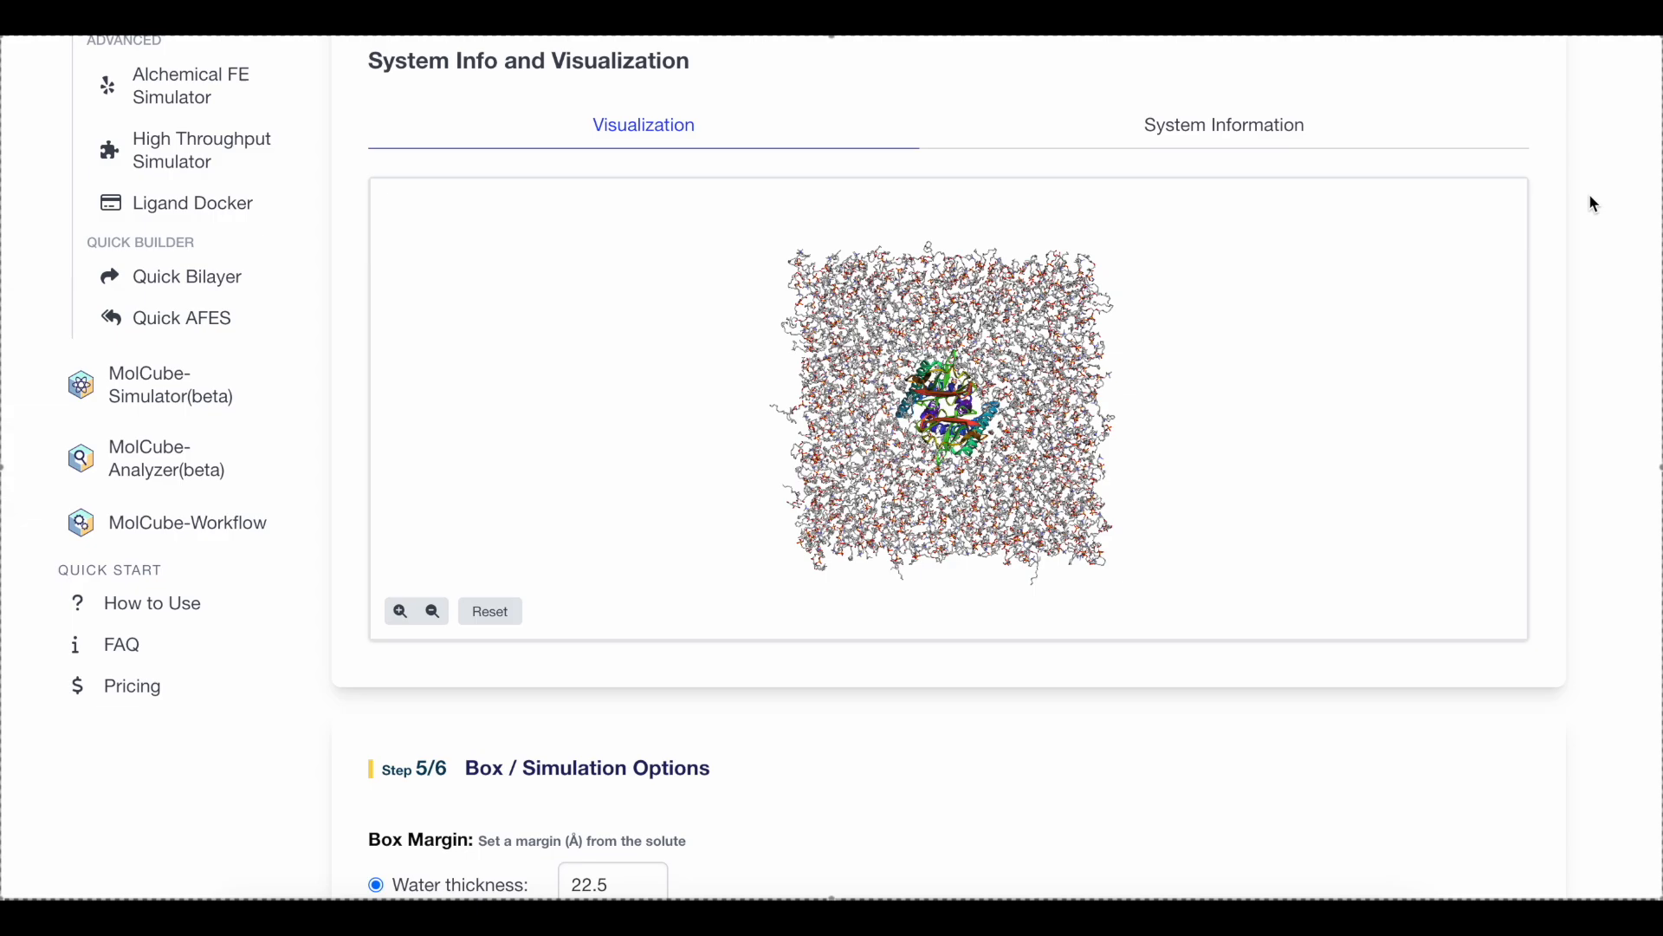
drag(1007, 368, 1006, 253)
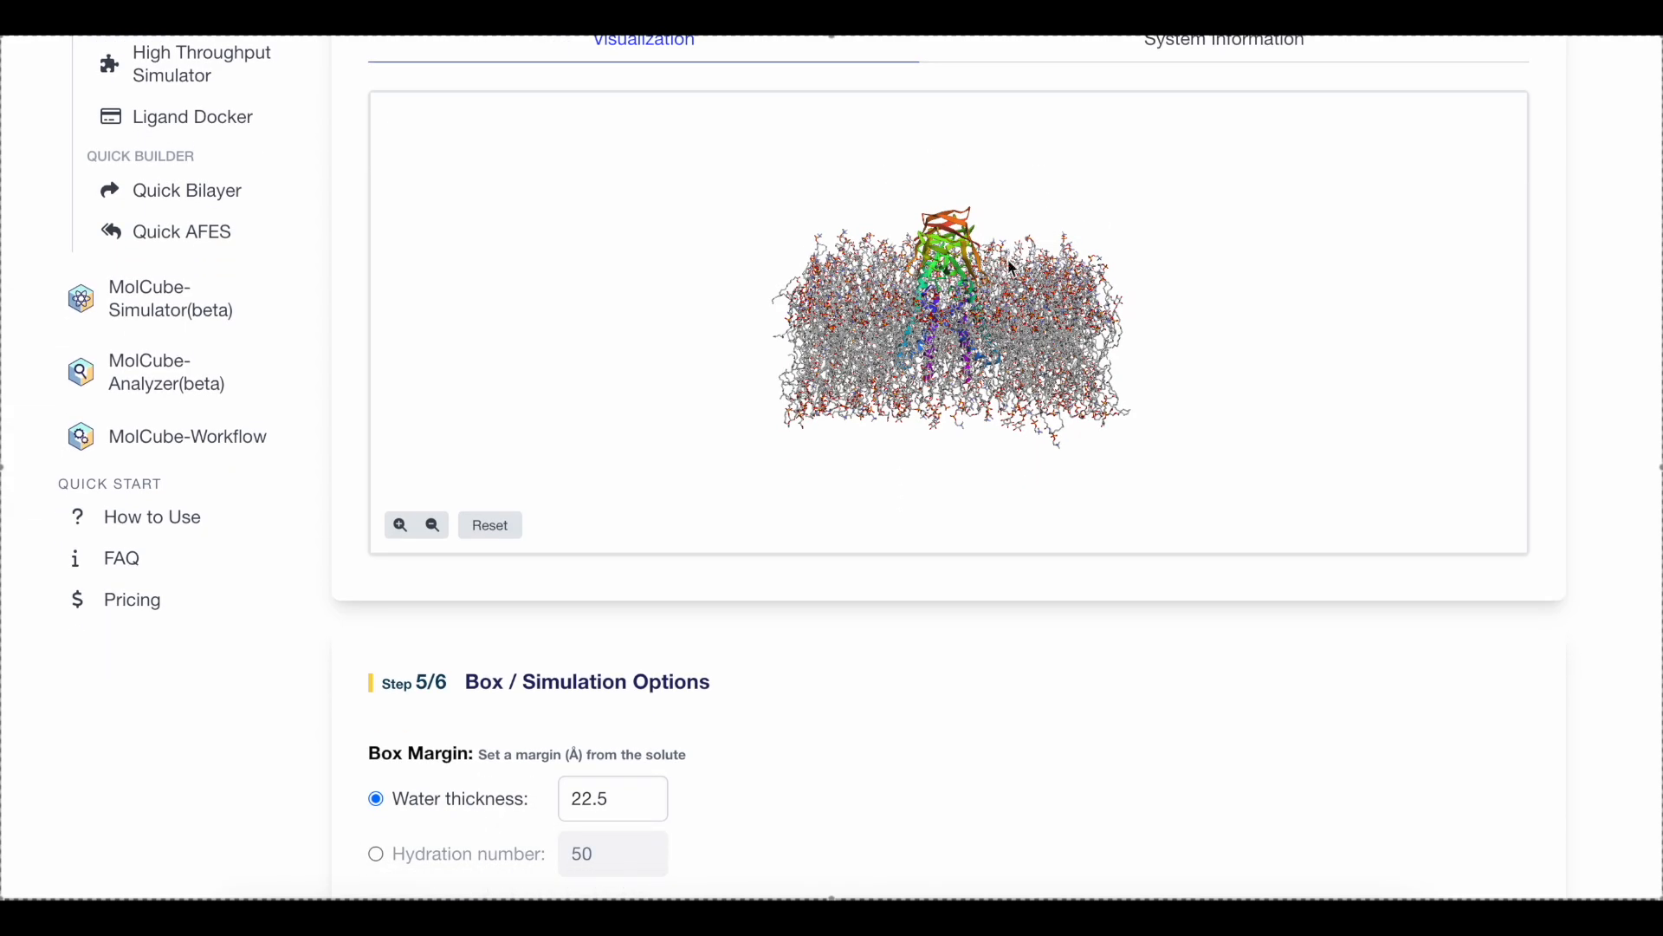
Use a water thickness of 22.5 as the box margin and choose KCl as the ions
scroll(1145, 736, down, 4)
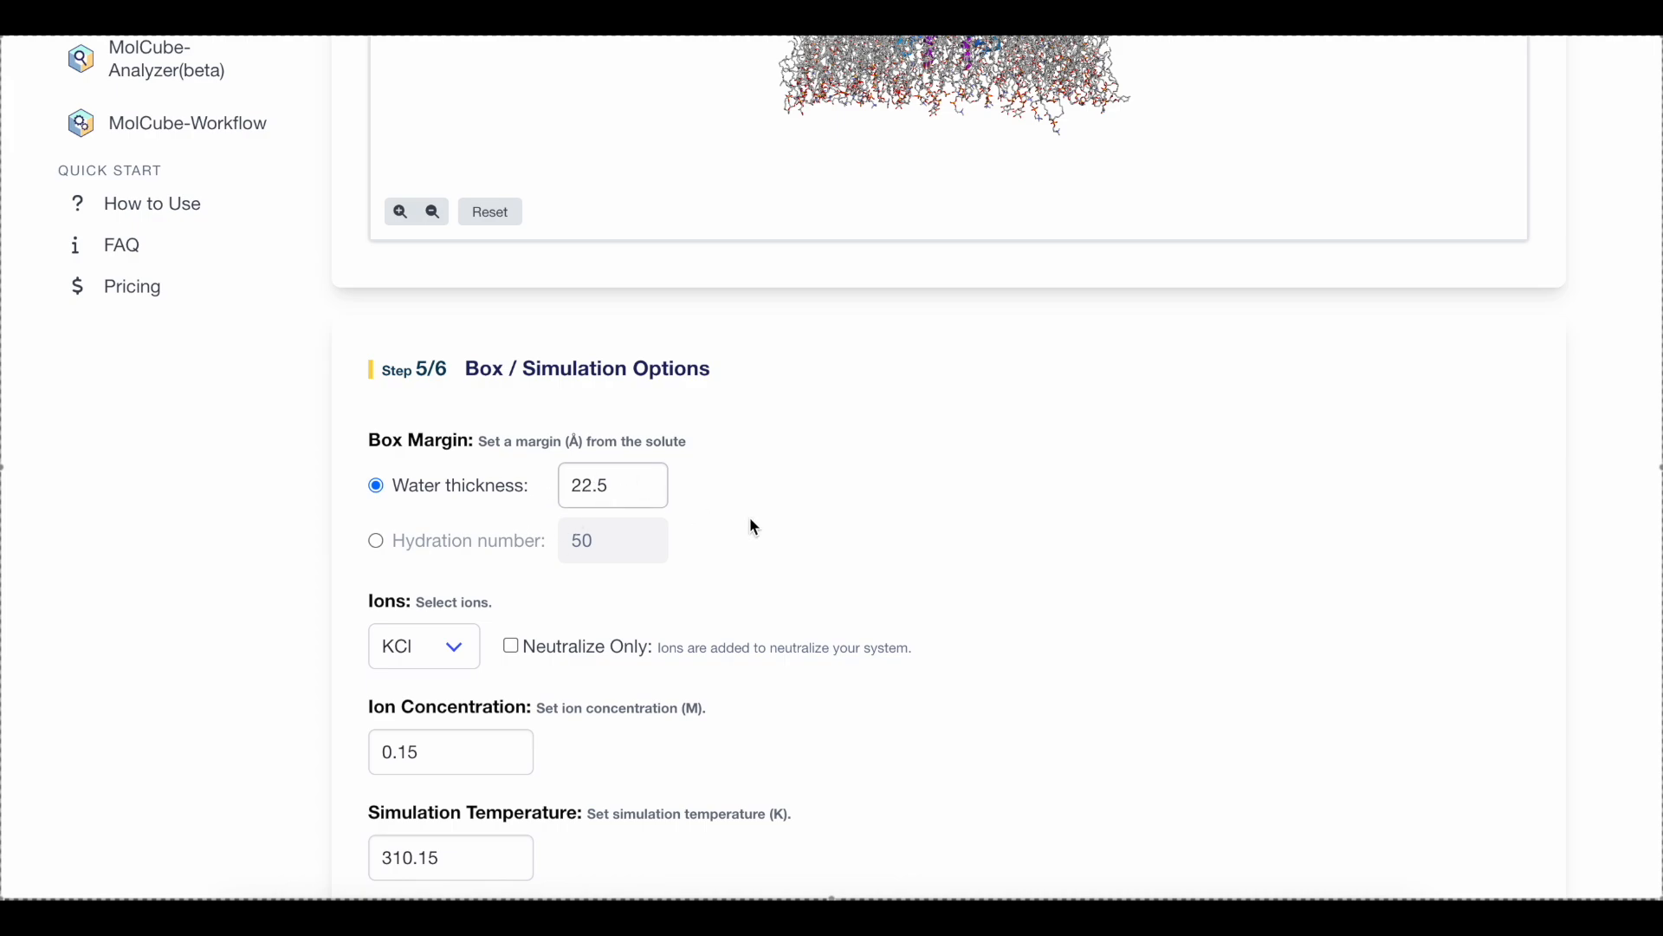
scroll(806, 552, down, 2)
scroll(806, 553, down, 2)
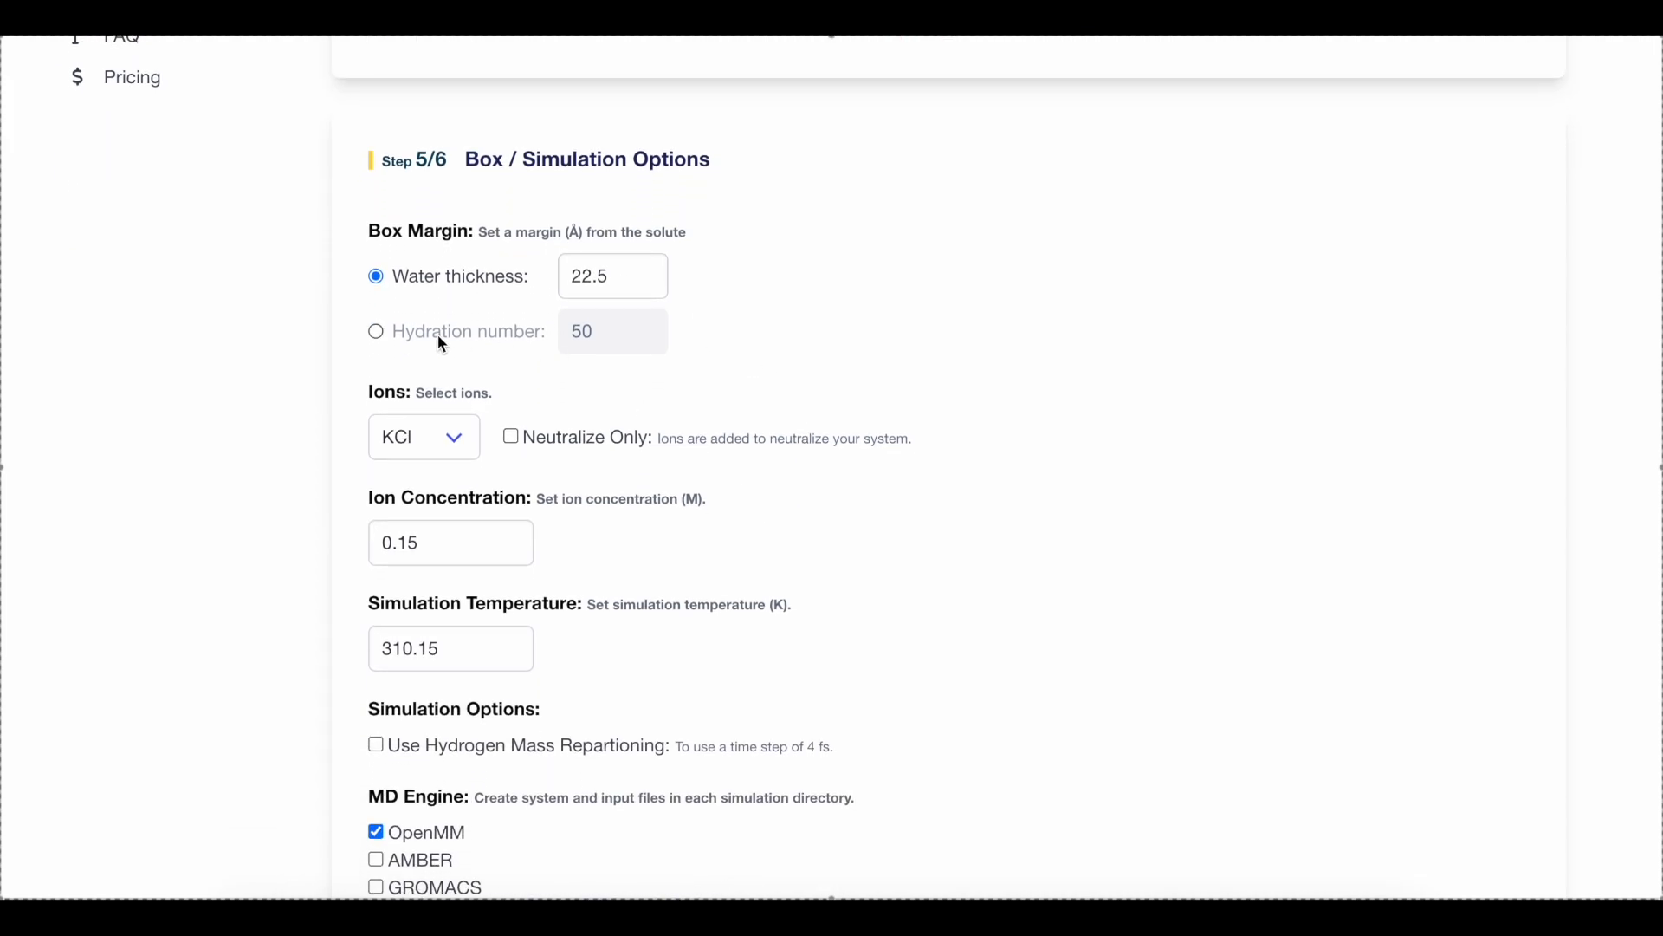
click(379, 336)
click(377, 276)
scroll(790, 554, down, 1)
click(442, 383)
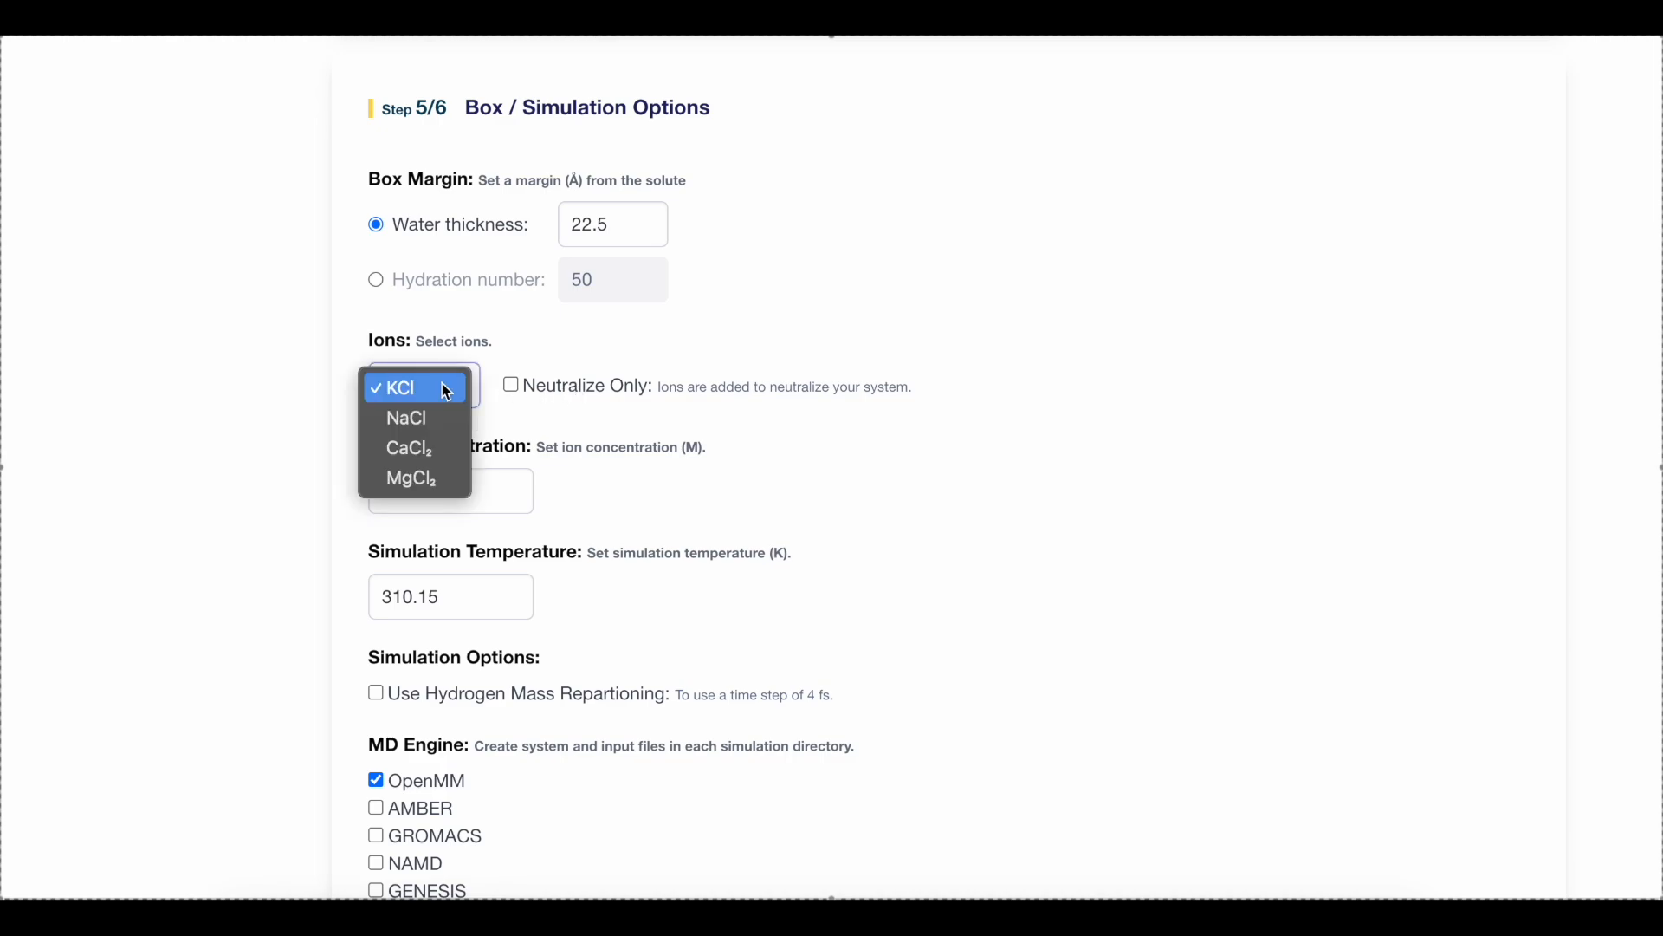
click(442, 384)
Enable hydrogen mass repartitioning, make GROMACS the only MD engine instead of OpenMM, and submit the simulation options
scroll(328, 615, down, 3)
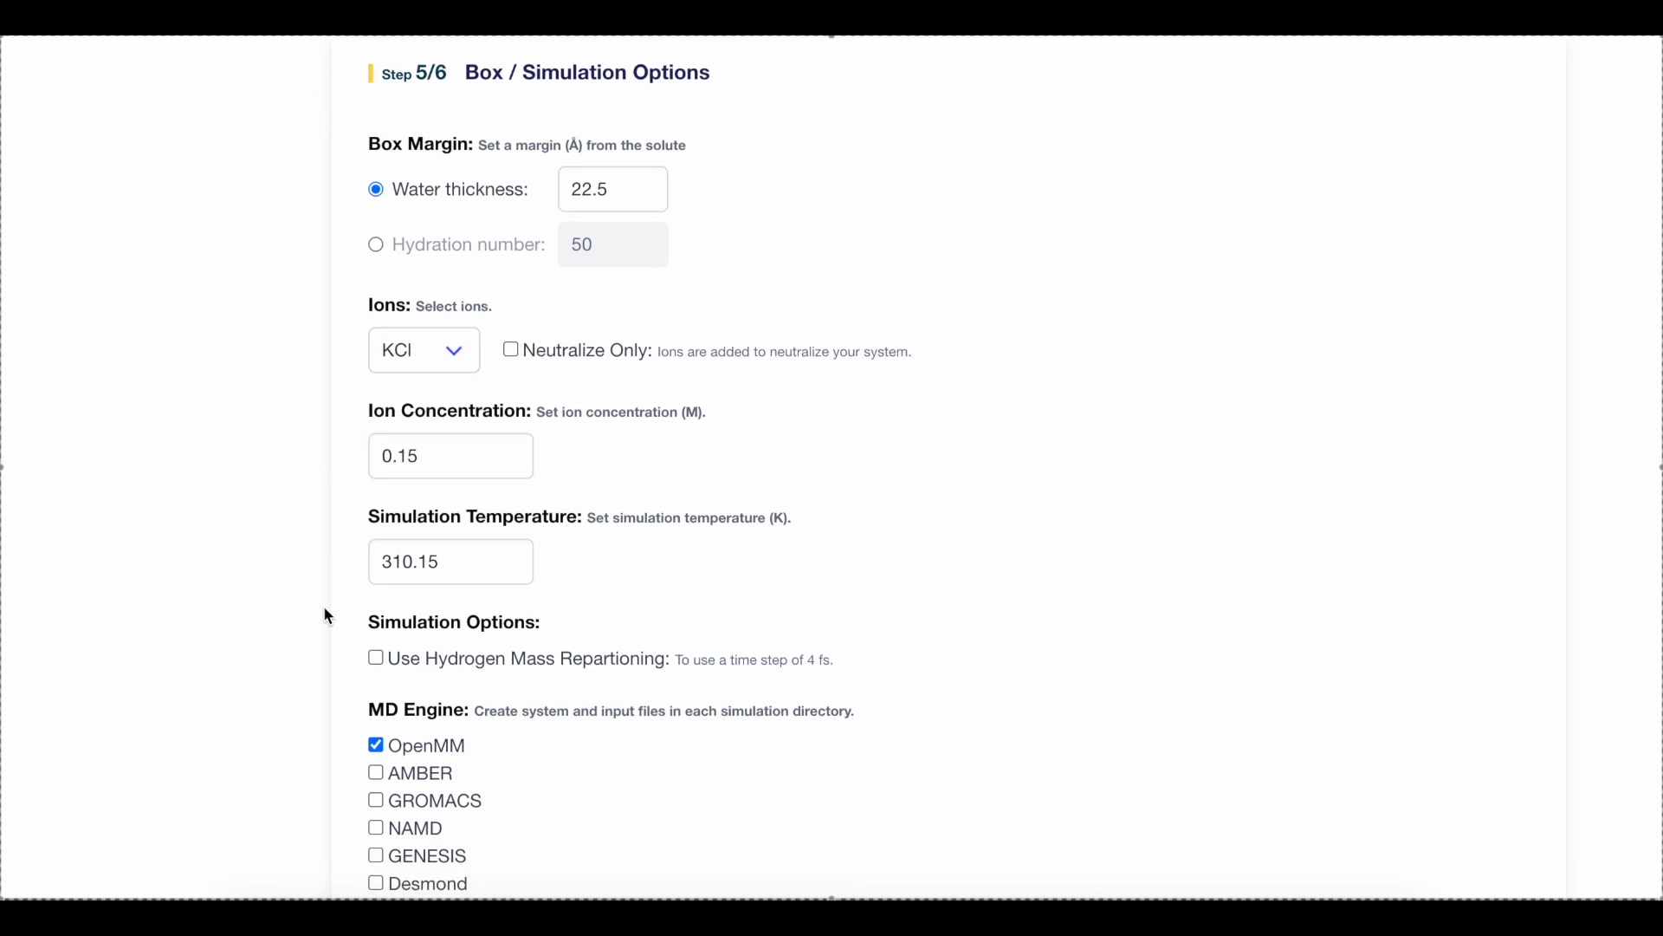
click(485, 440)
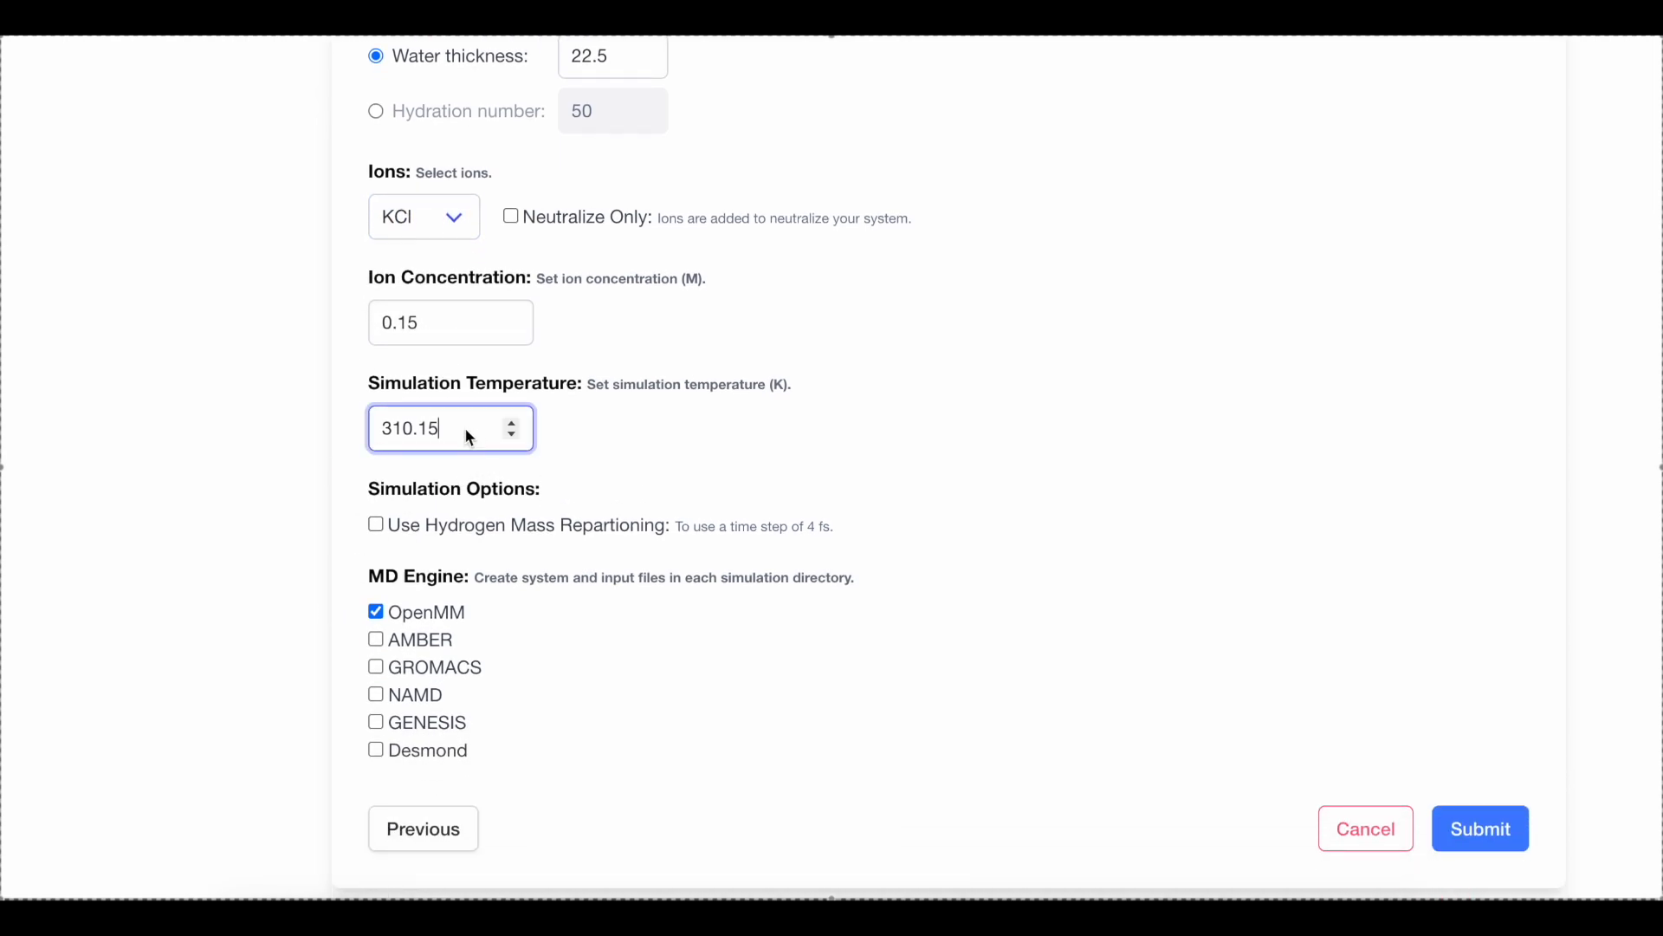
click(318, 528)
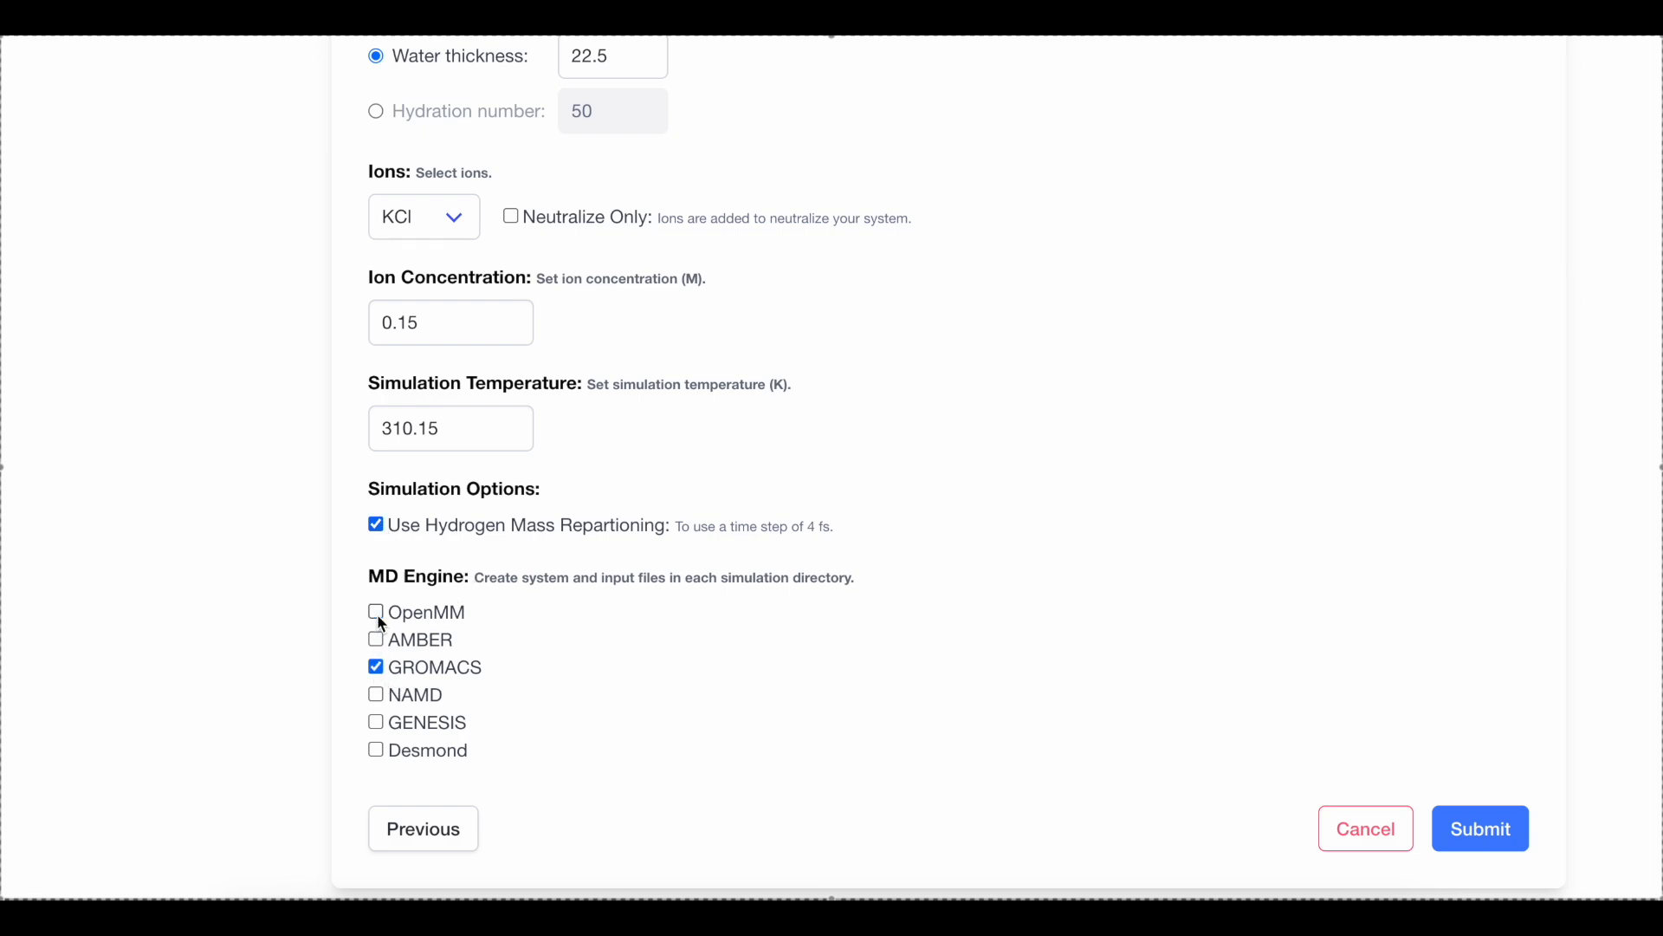
scroll(1300, 693, down, 2)
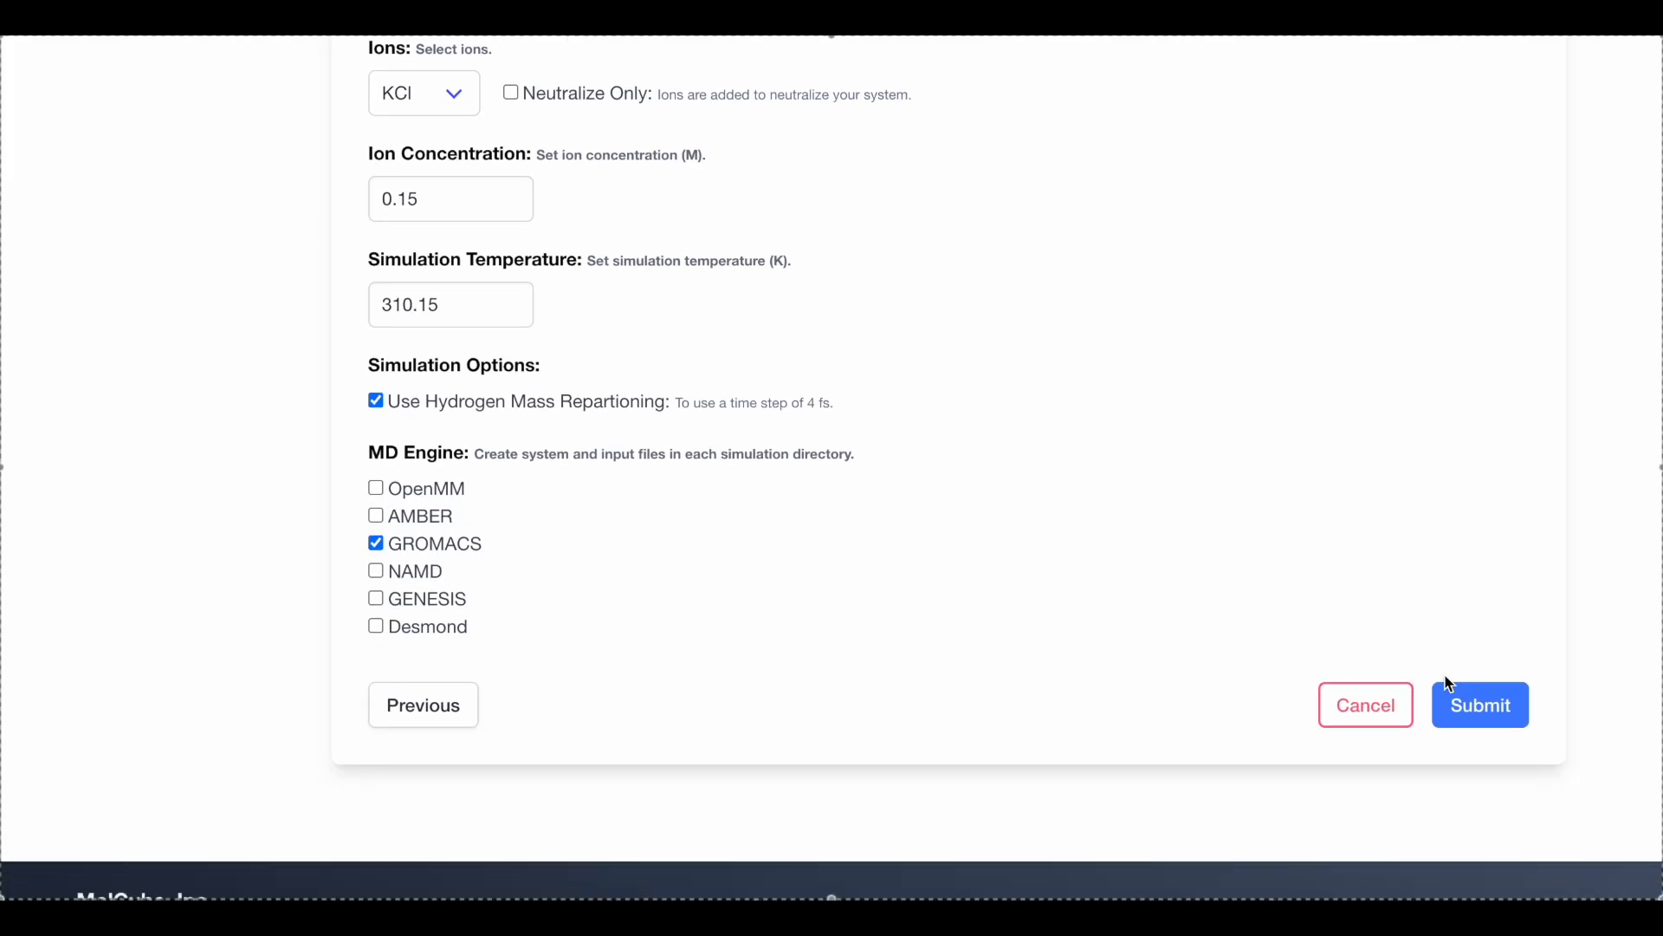
click(1500, 715)
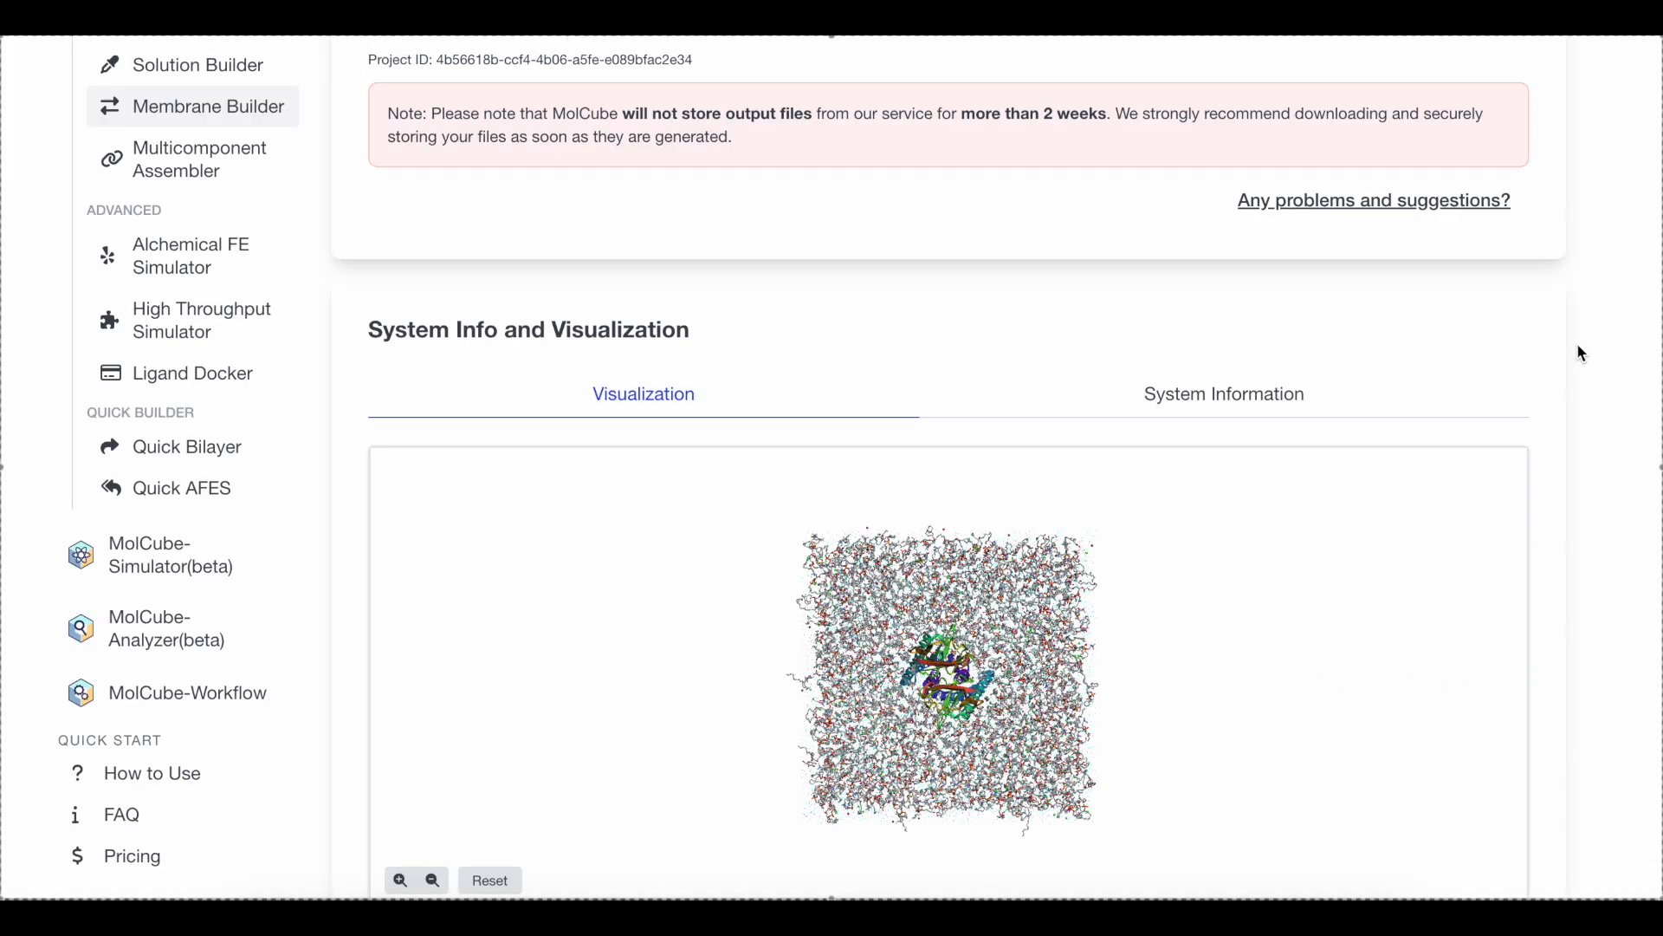
Rotate the finished membrane system to inspect it from the side, and open its system information
scroll(1577, 343, down, 3)
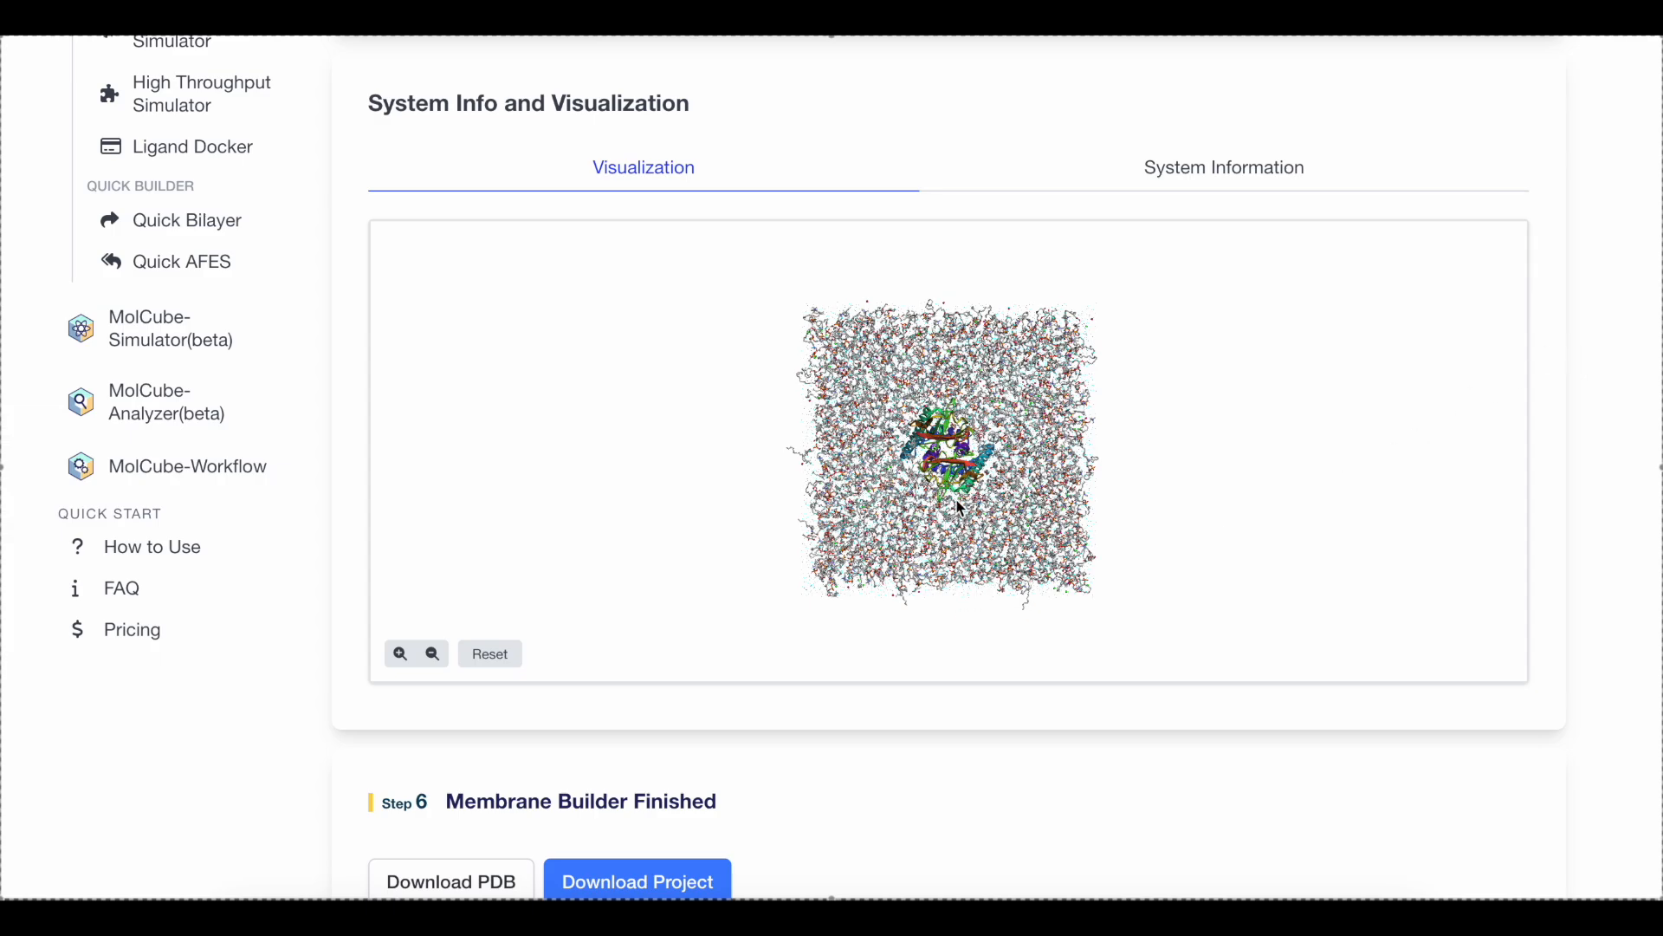
drag(957, 507, 1081, 297)
click(517, 657)
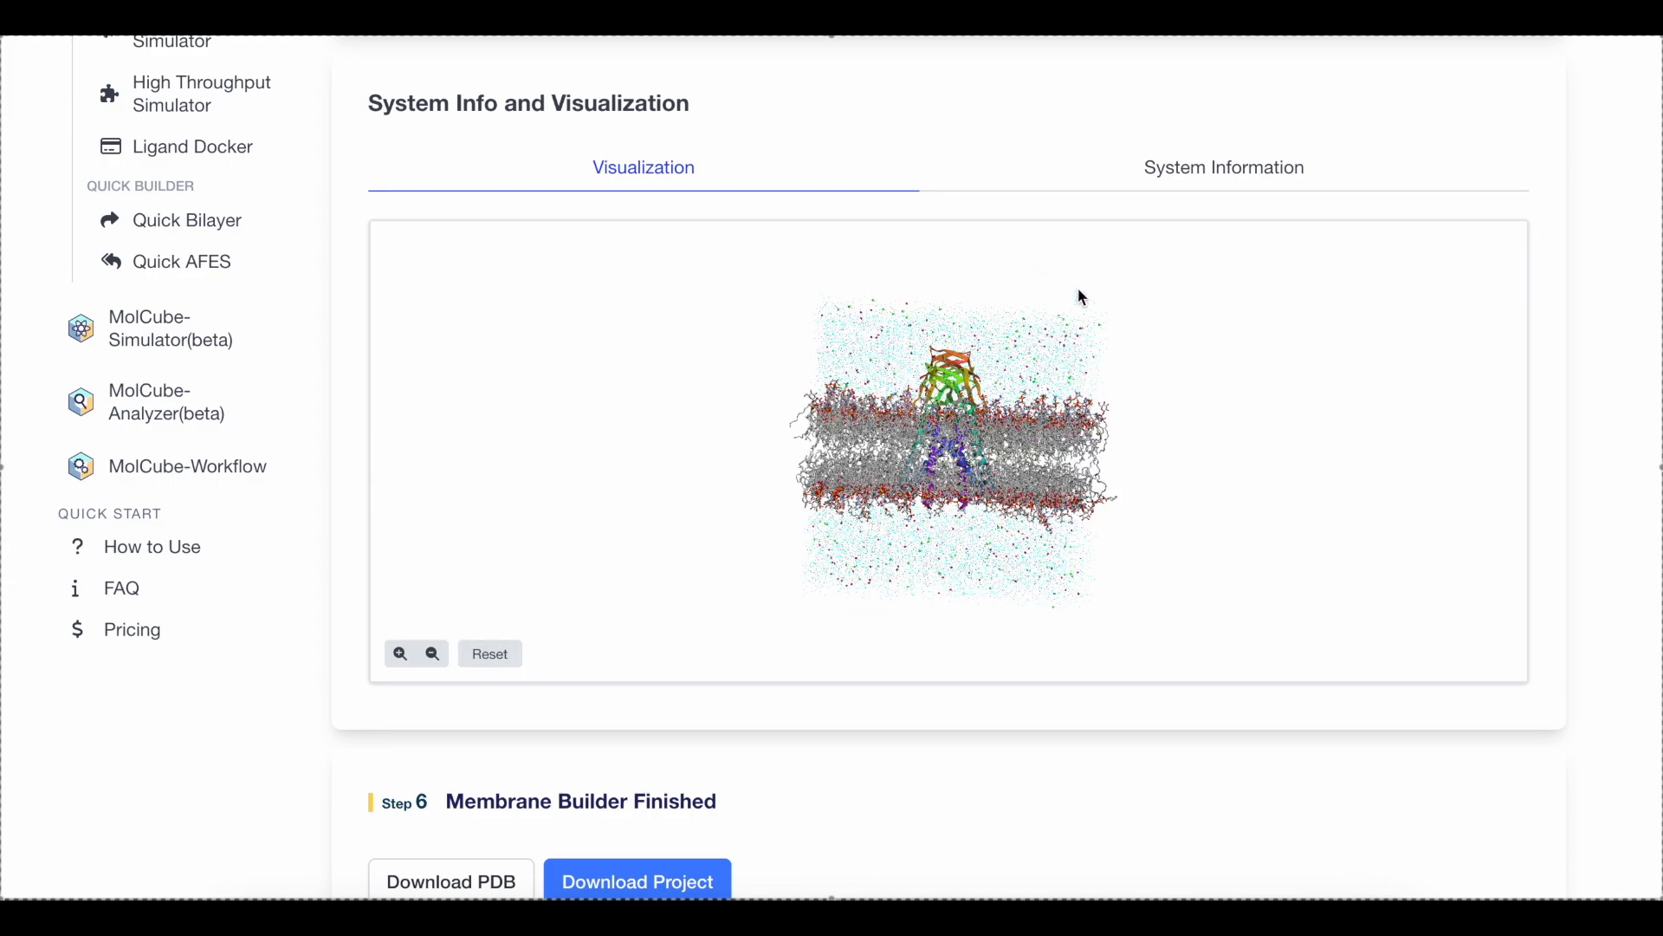
click(1187, 170)
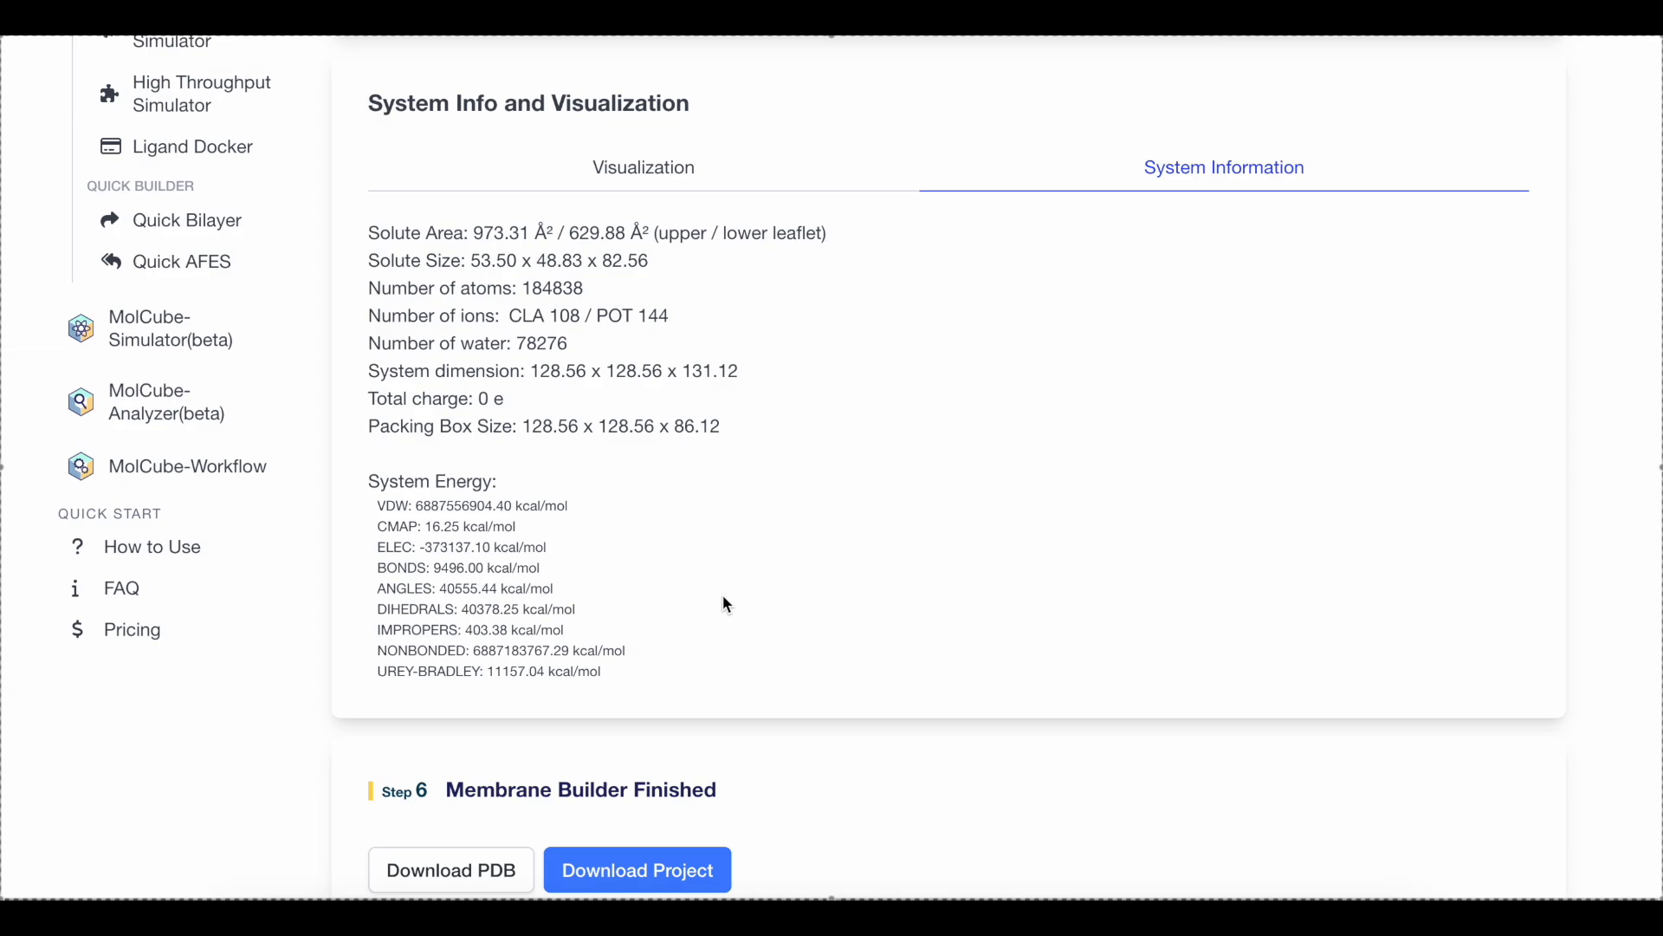
Switch to MolCube-Simulator and start a new AWS simulation from the builder project 7Y9B M -Protein Bilayer
scroll(765, 631, down, 3)
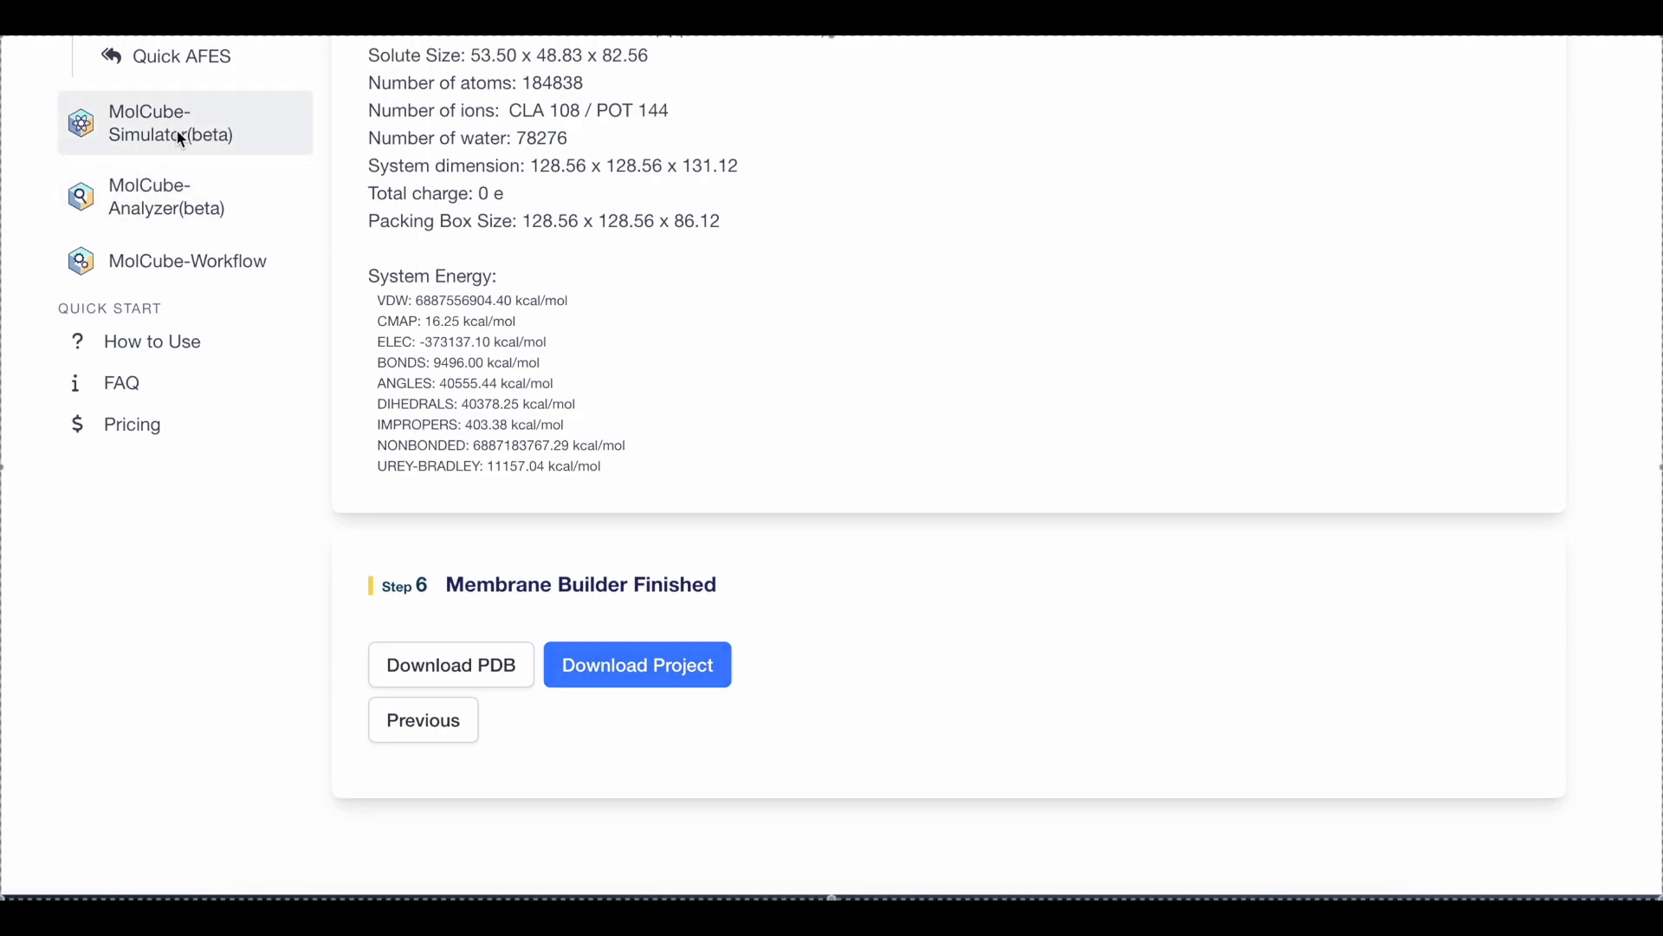
click(220, 138)
scroll(653, 342, up, 2)
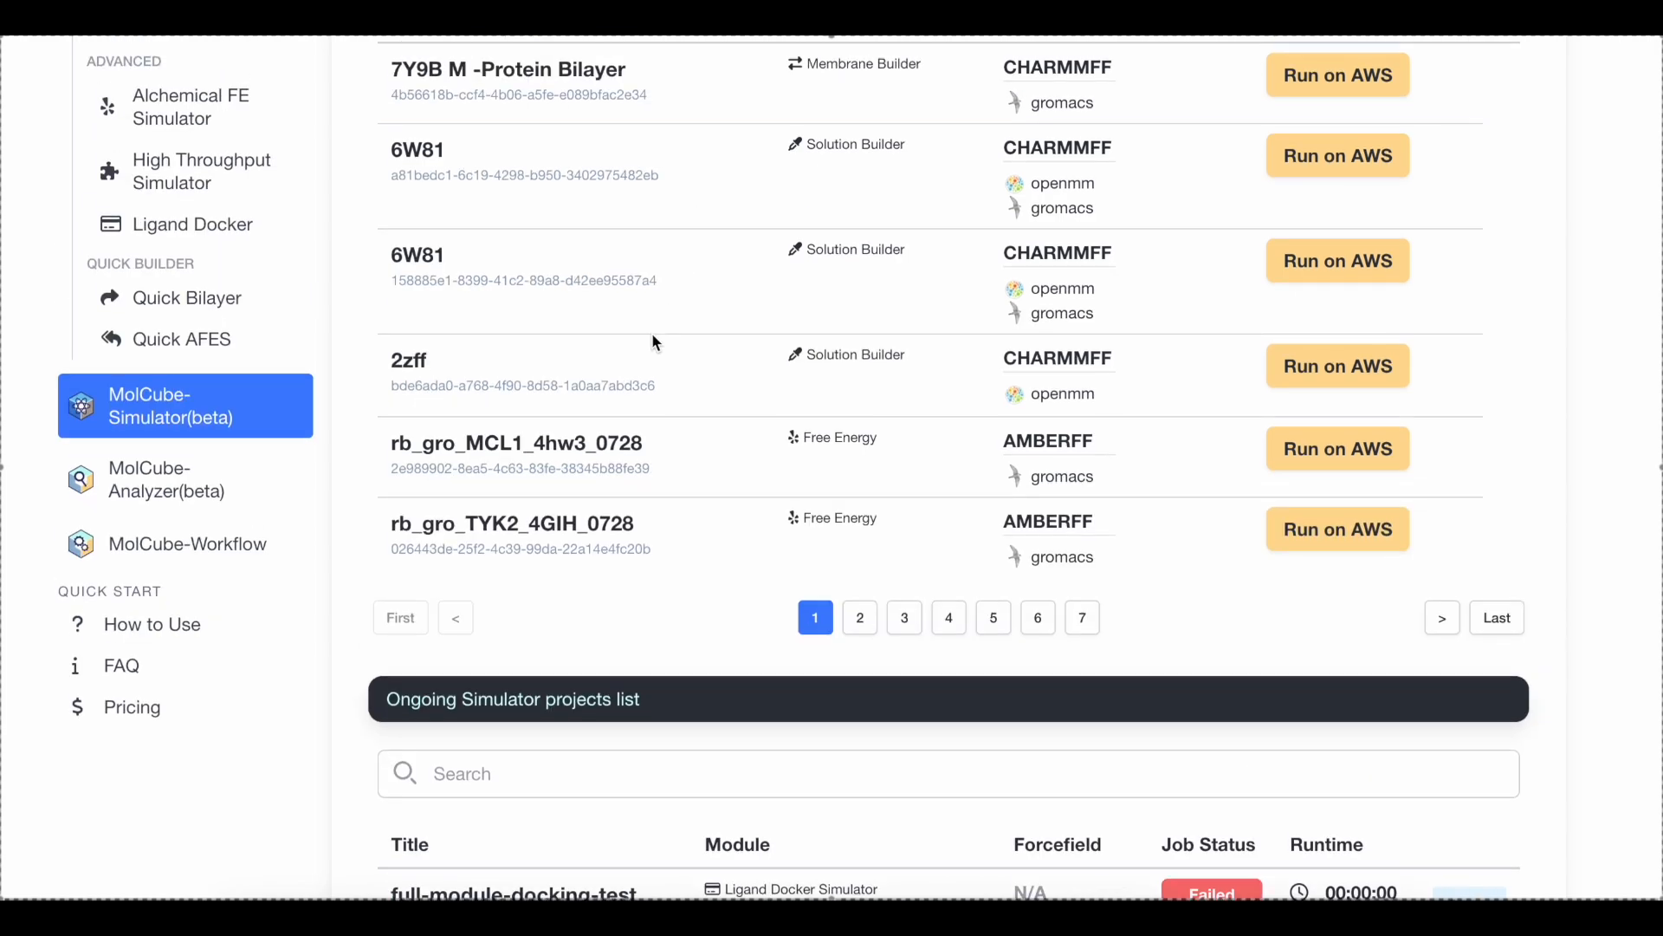
scroll(684, 576, down, 4)
scroll(756, 605, up, 4)
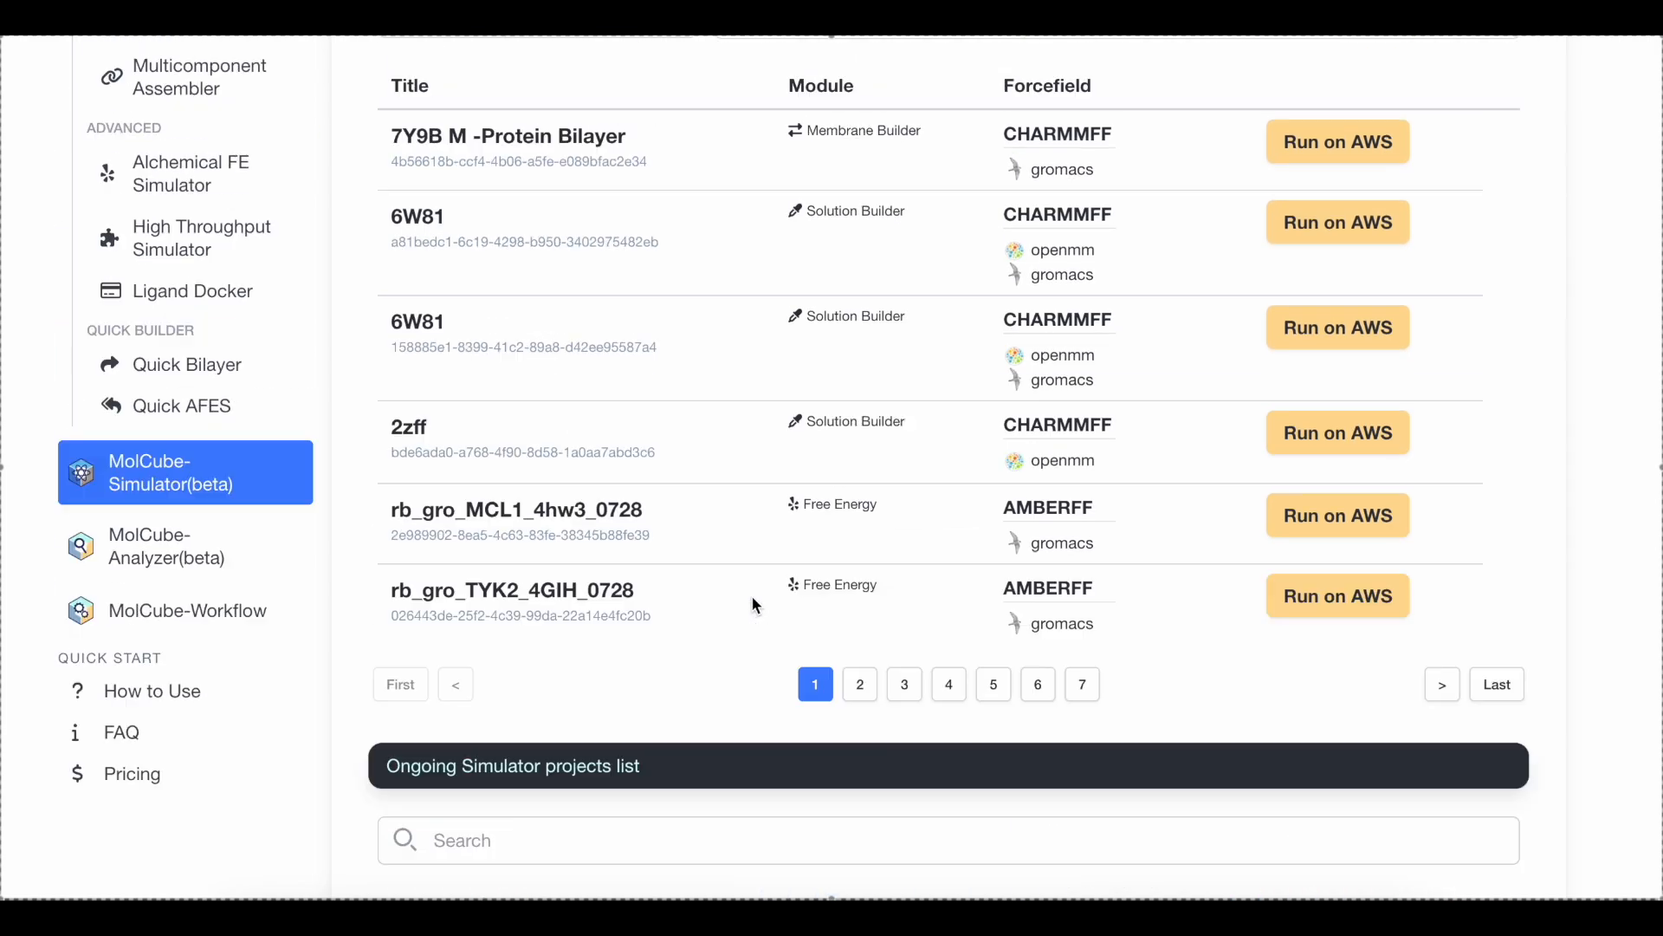
click(1341, 318)
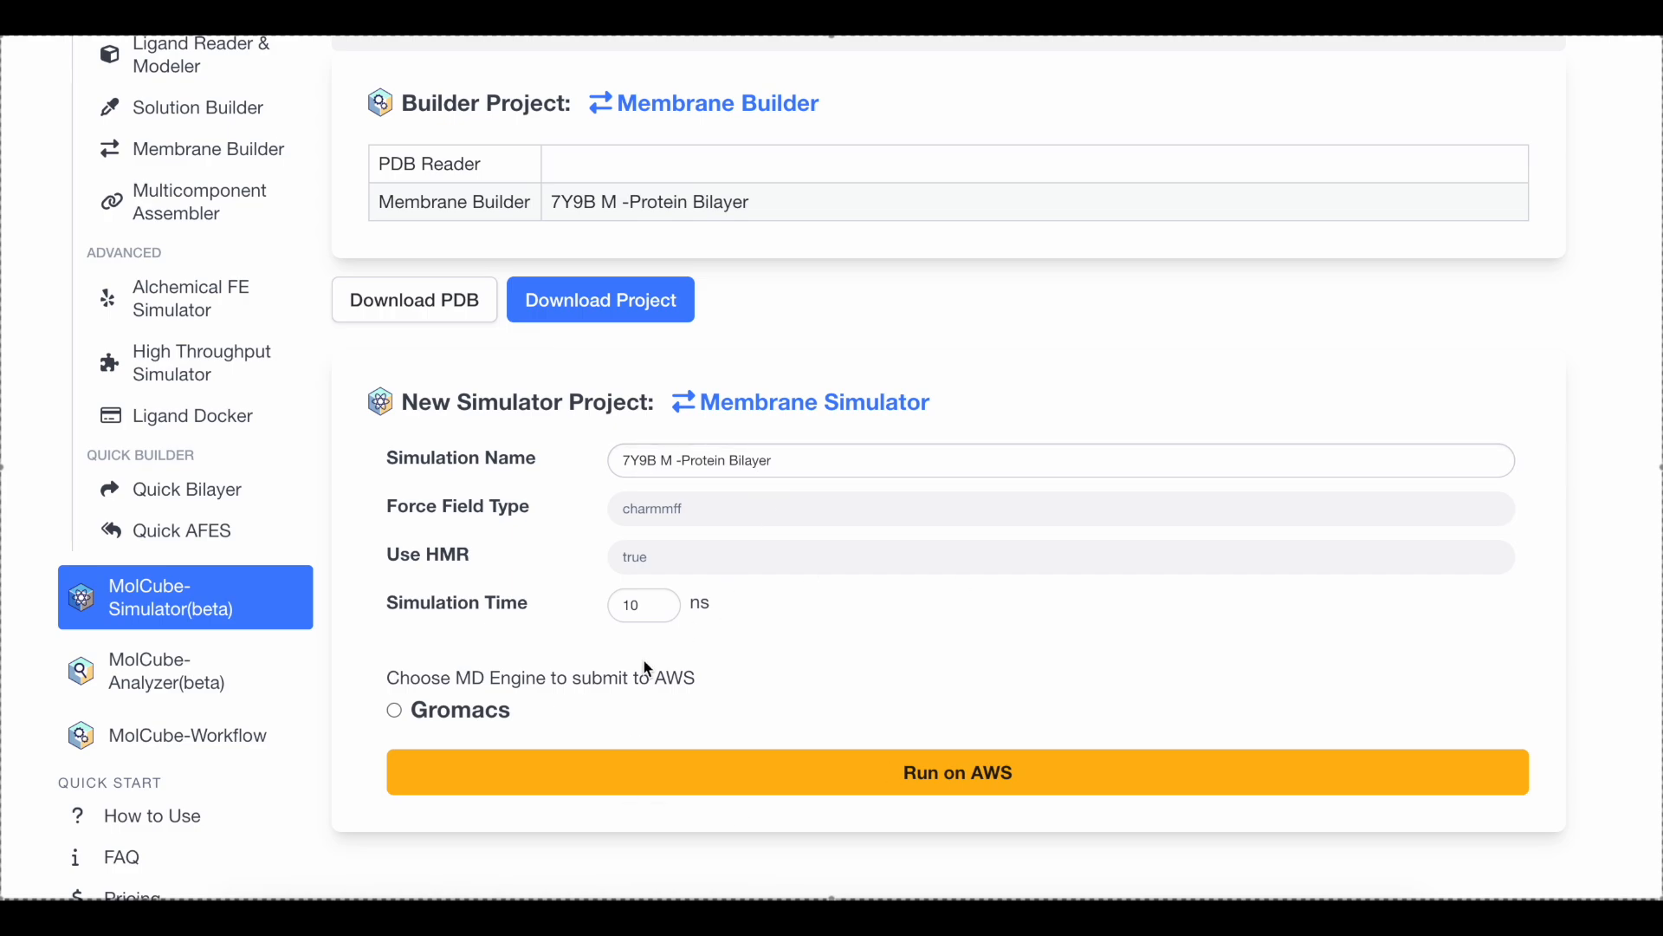
Choose Gromacs as the MD engine, submit the membrane simulation to AWS, and view its job status and progress
click(394, 711)
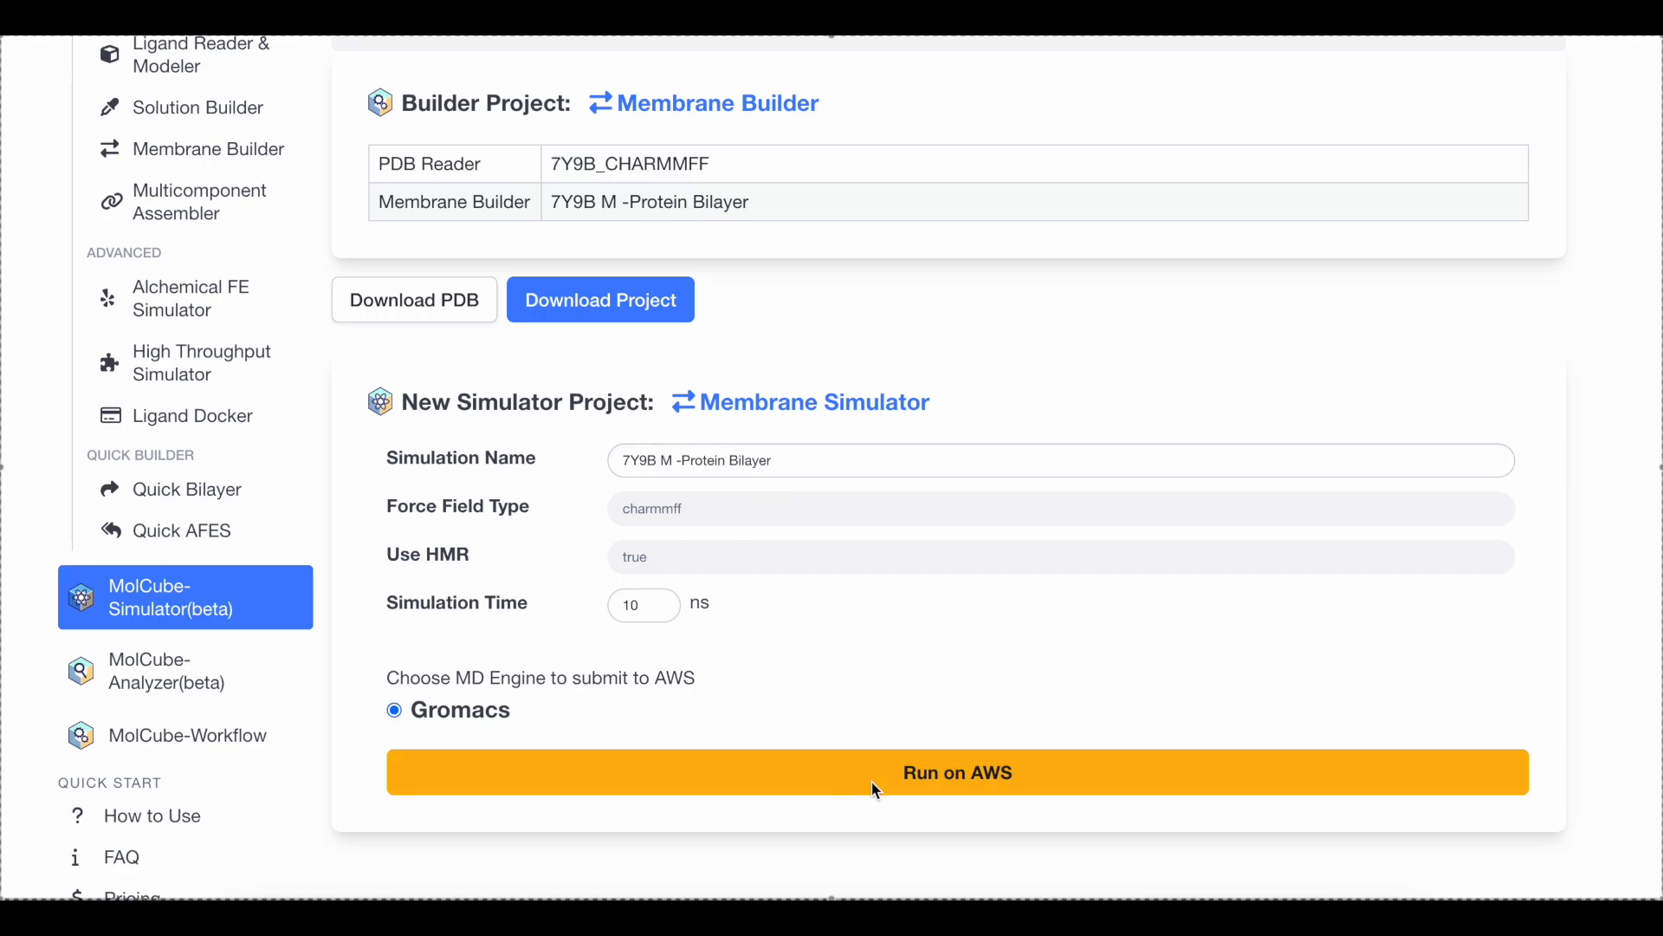
click(934, 784)
key(Return)
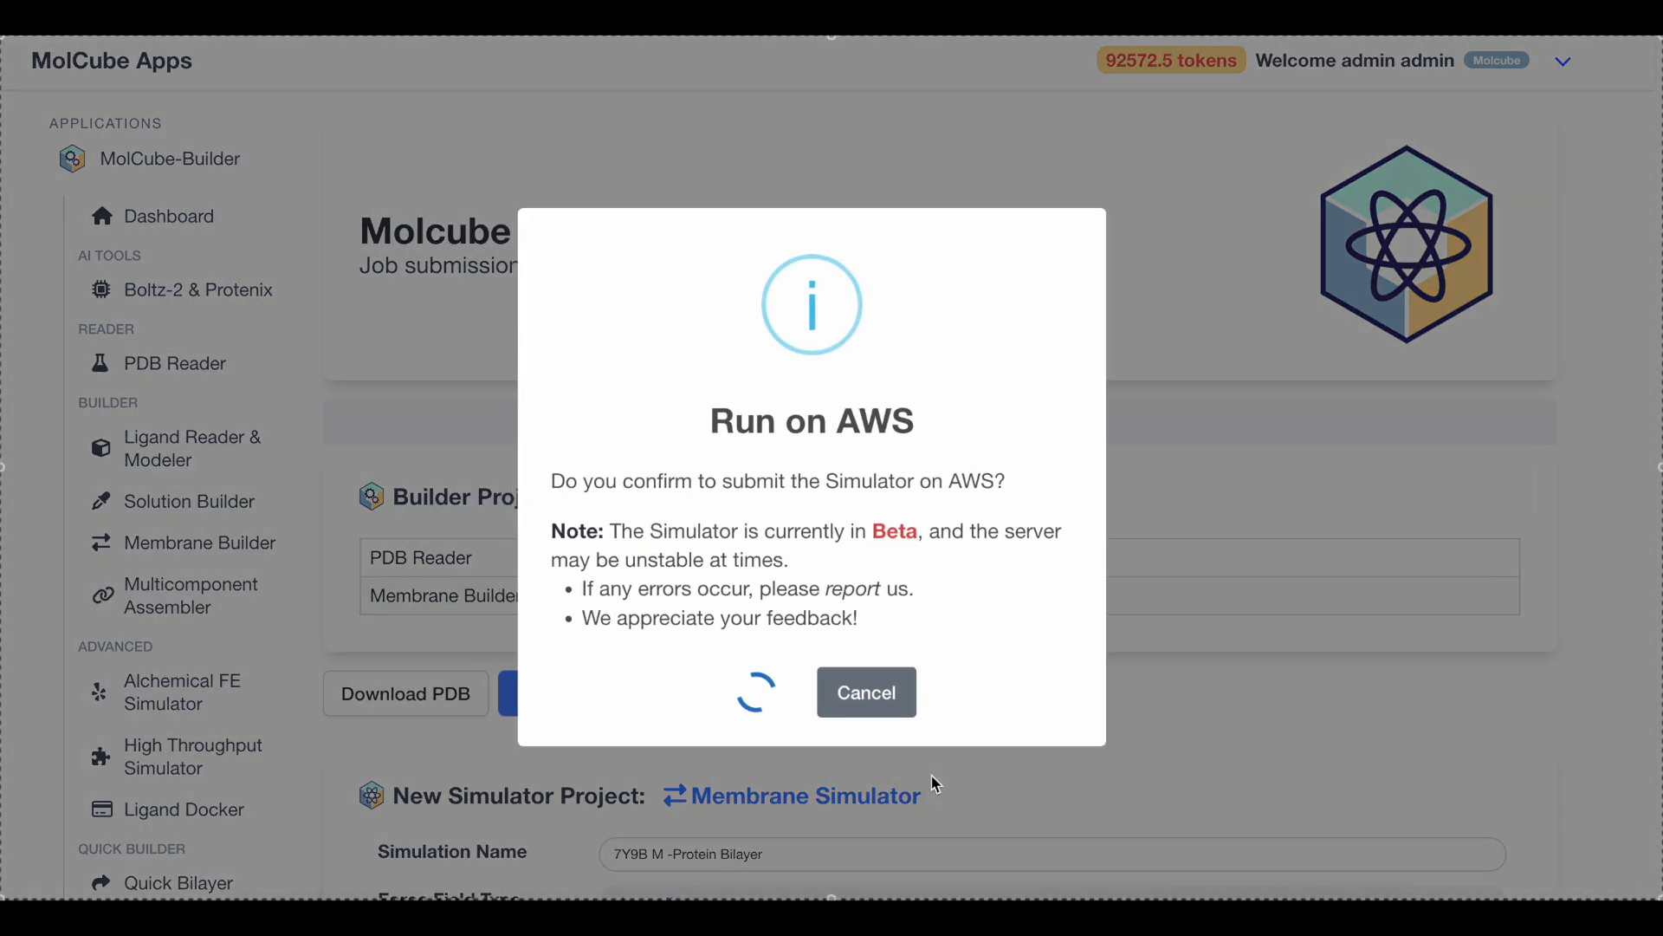
scroll(940, 762, down, 10)
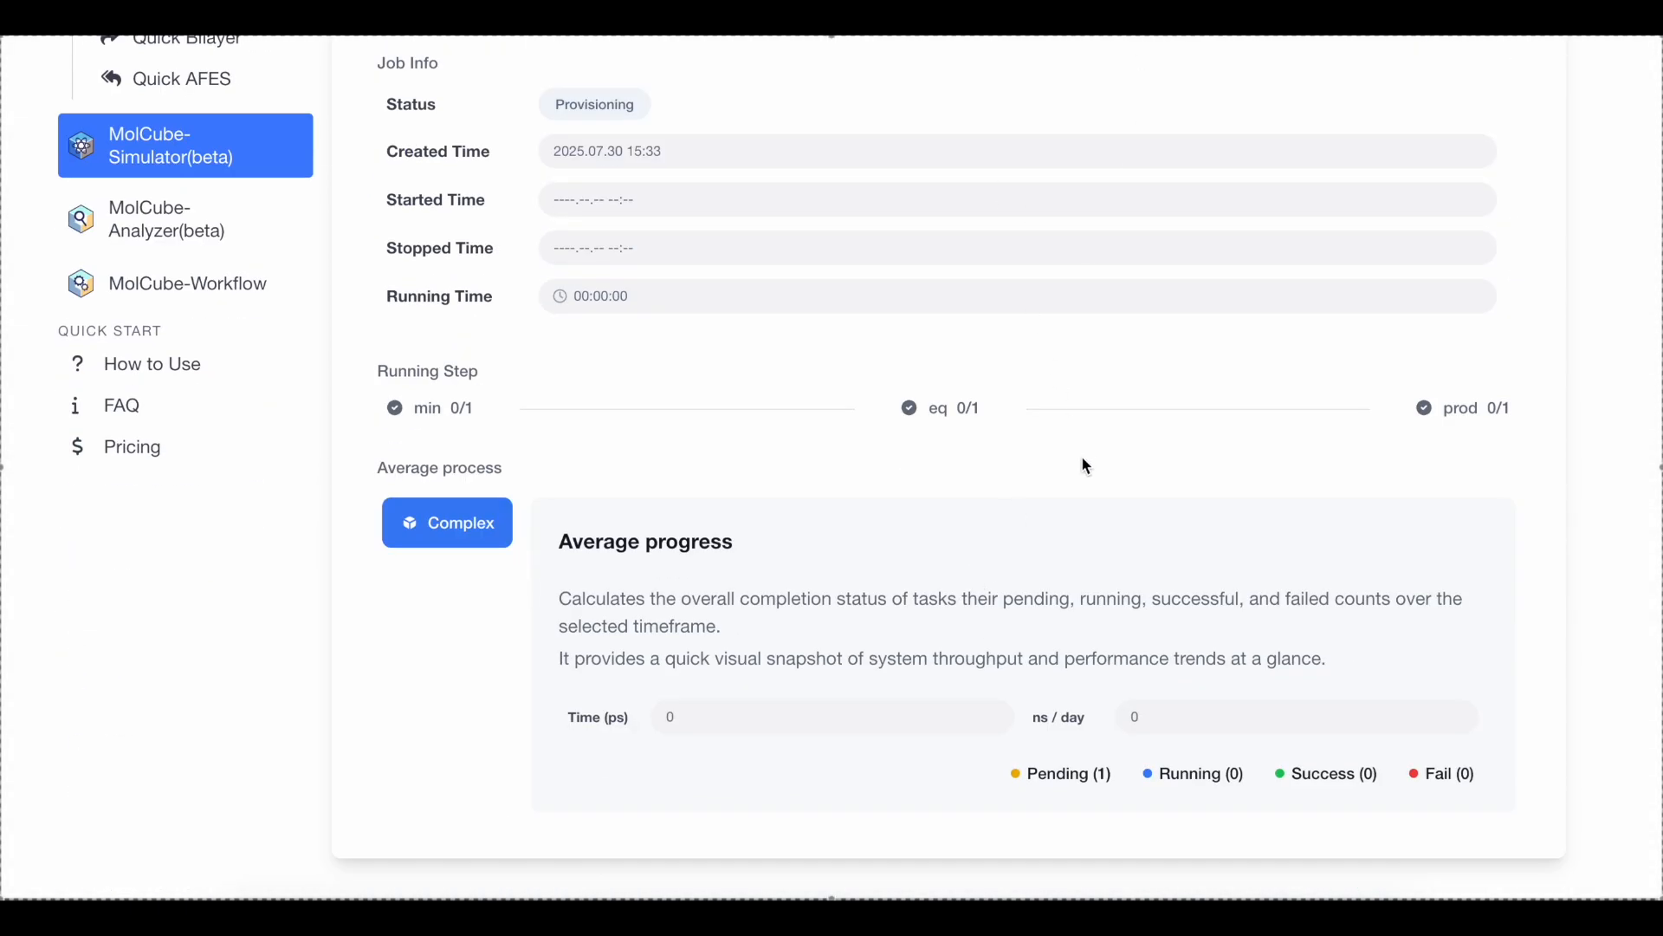
scroll(1084, 465, down, 2)
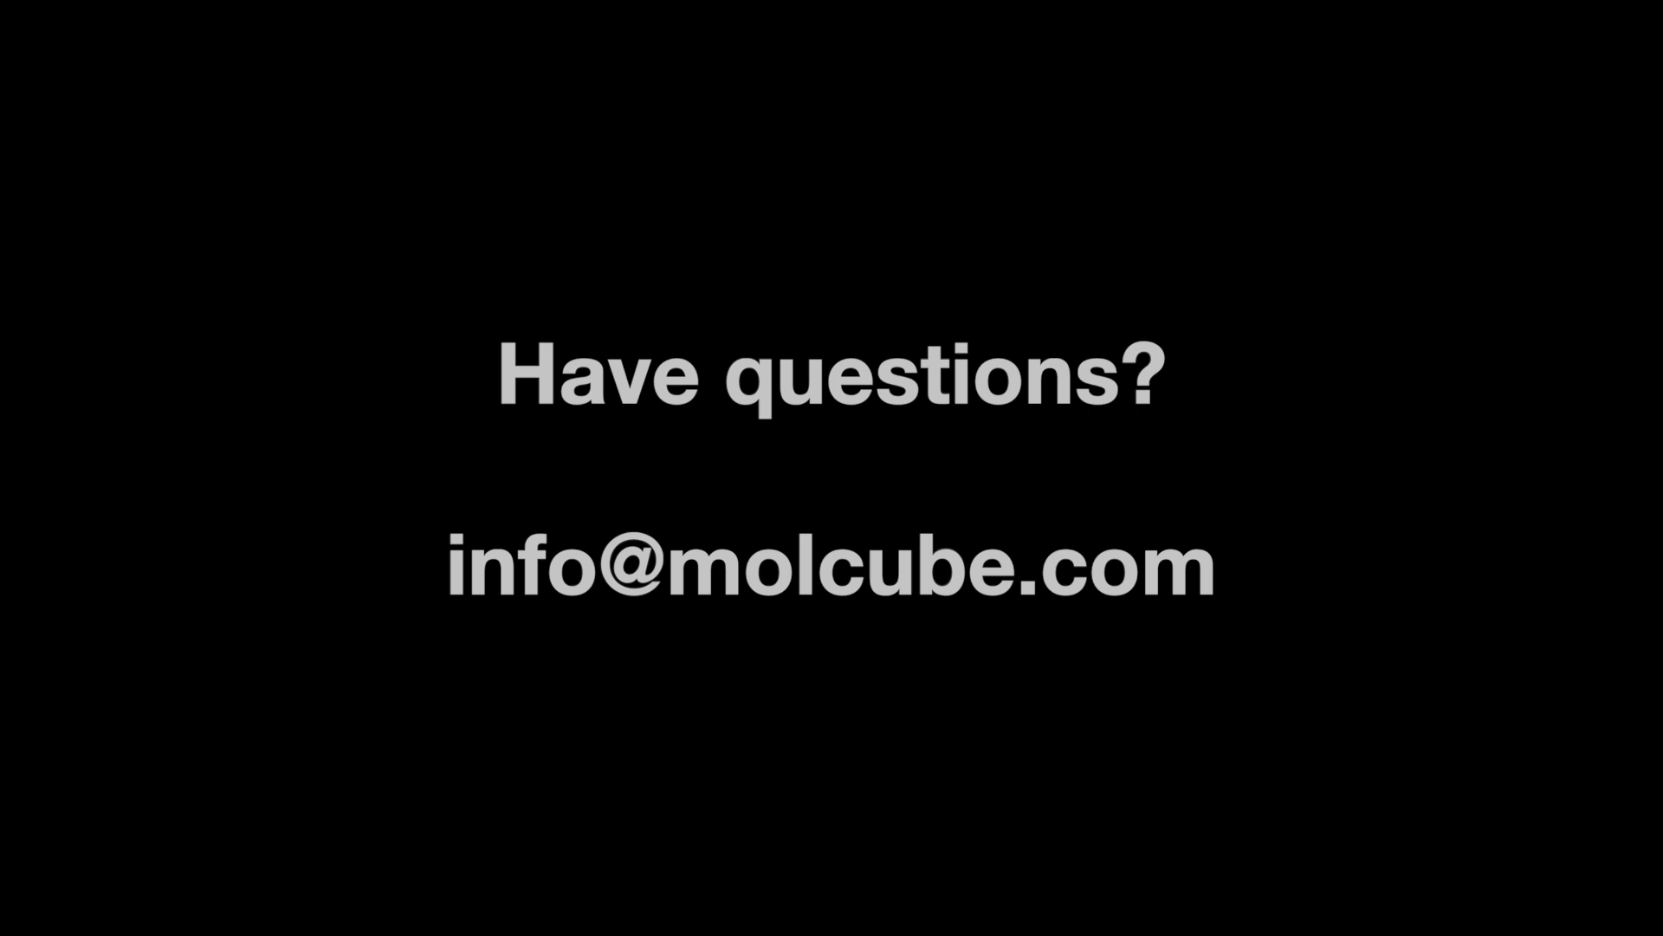